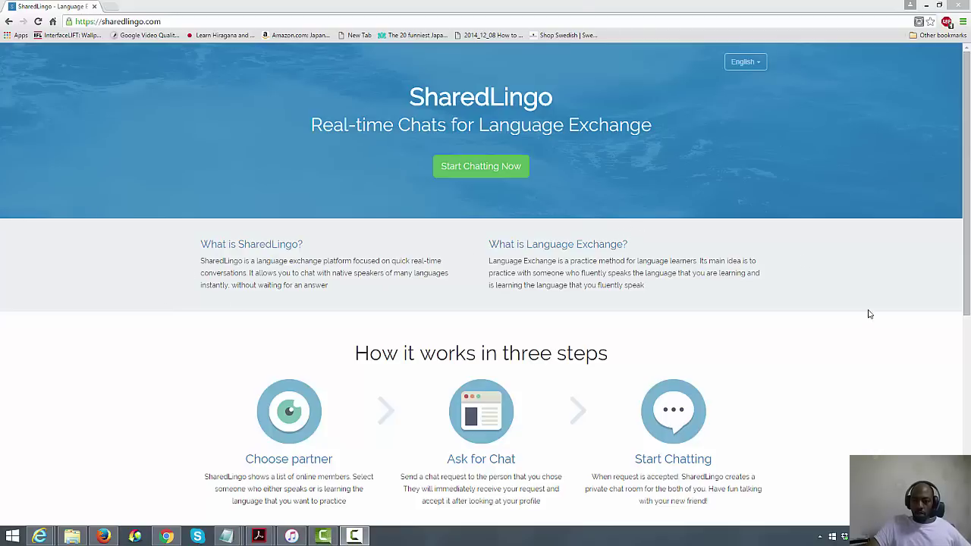
{"action": "left_click_drag", "start_coordinate": [967, 184], "coordinate": [969, 344]}
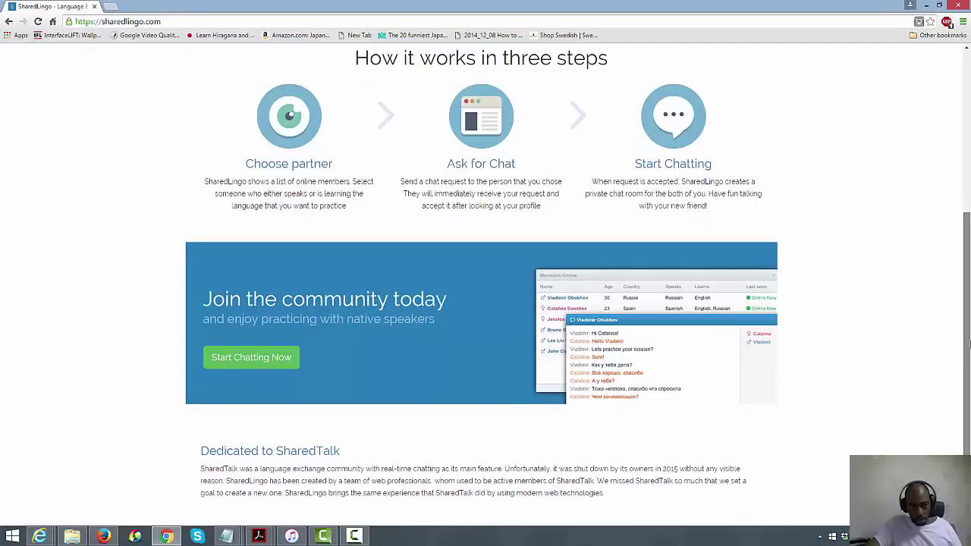
{"action": "scroll", "coordinate": [489, 326], "scroll_direction": "down", "scroll_amount": 1}
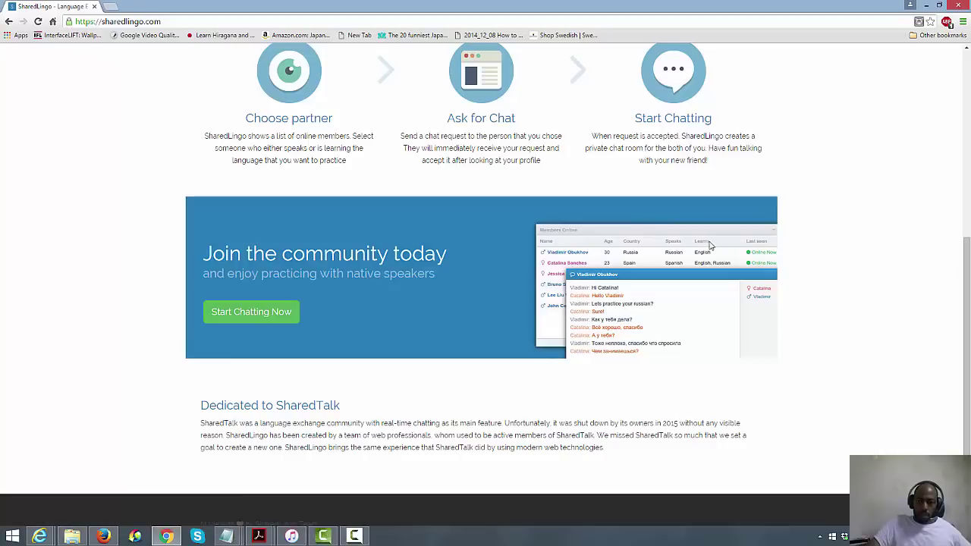
{"action": "scroll", "coordinate": [570, 229], "scroll_direction": "up", "scroll_amount": 3}
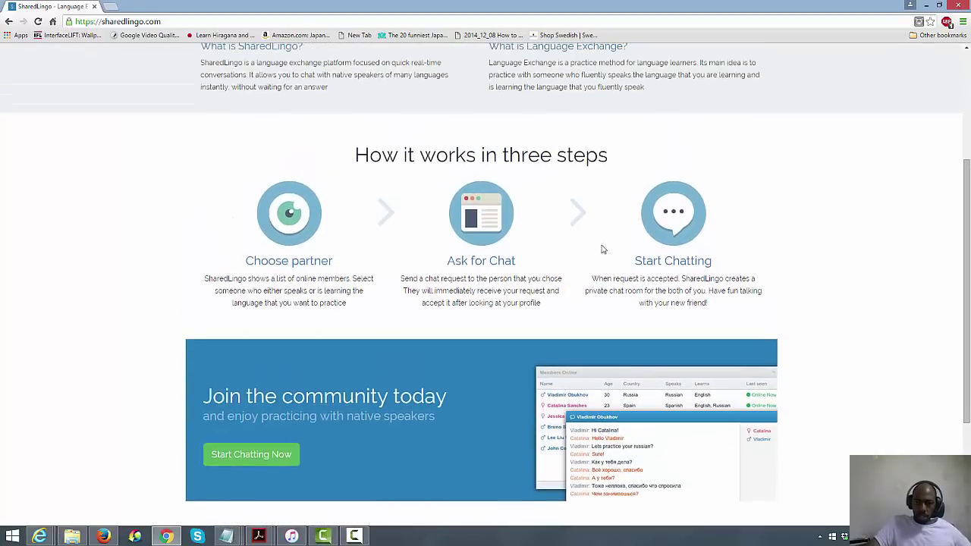
{"action": "left_click_drag", "start_coordinate": [967, 212], "coordinate": [969, 104]}
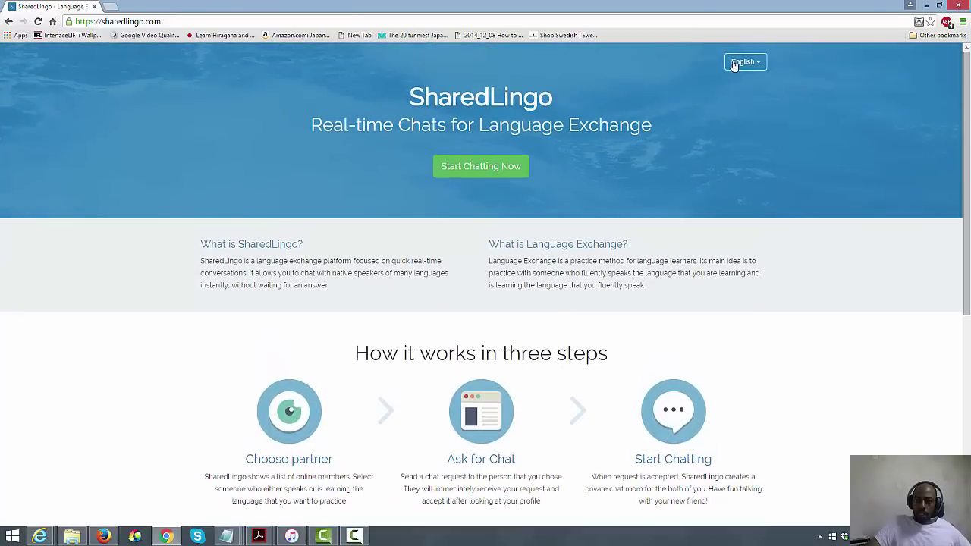
Log in with the saved e-mail address and the account password to reach the Text Chat Lobby (40).
{"action": "left_click", "coordinate": [502, 168]}
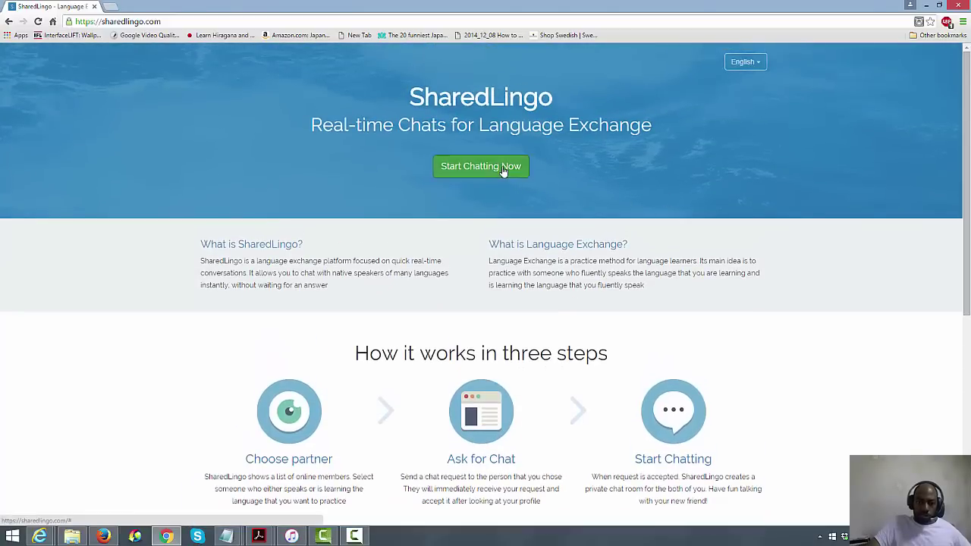
{"action": "left_click", "coordinate": [457, 103]}
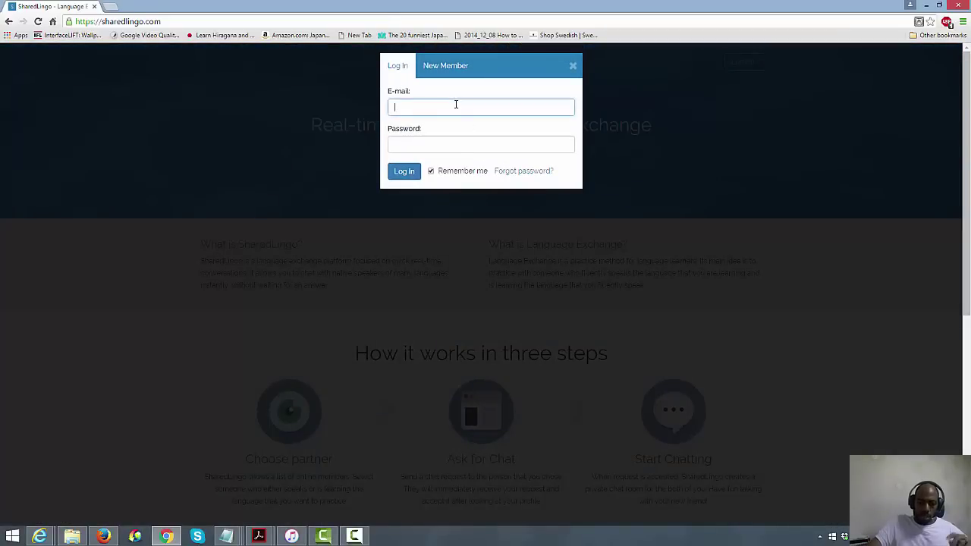
{"action": "type", "text": "m"}
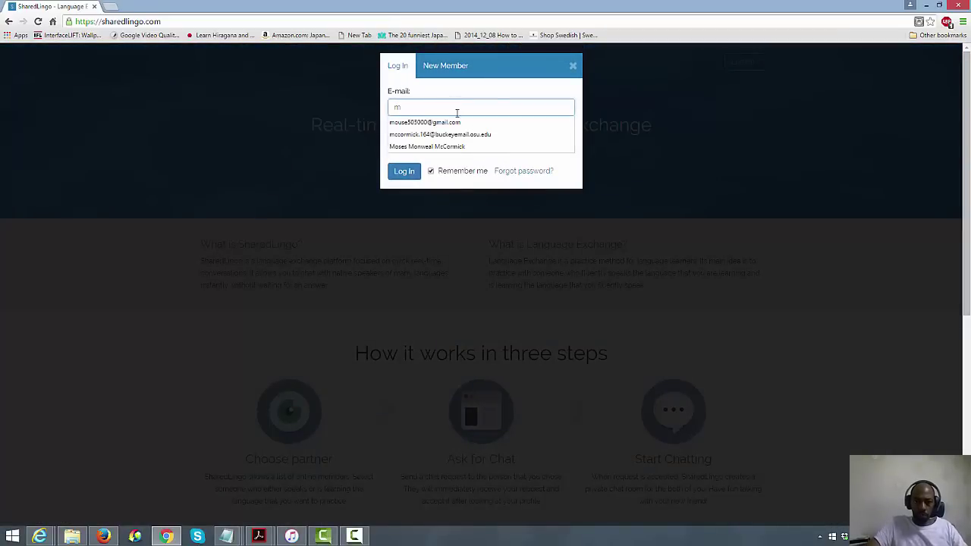
{"action": "left_click", "coordinate": [461, 123]}
{"action": "left_click", "coordinate": [461, 137]}
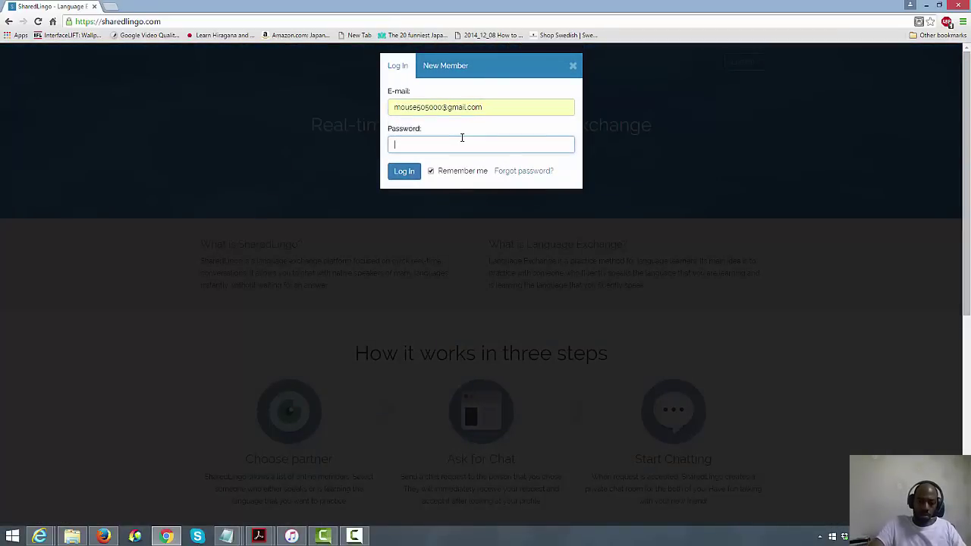
{"action": "type", "text": "••••••••••"}
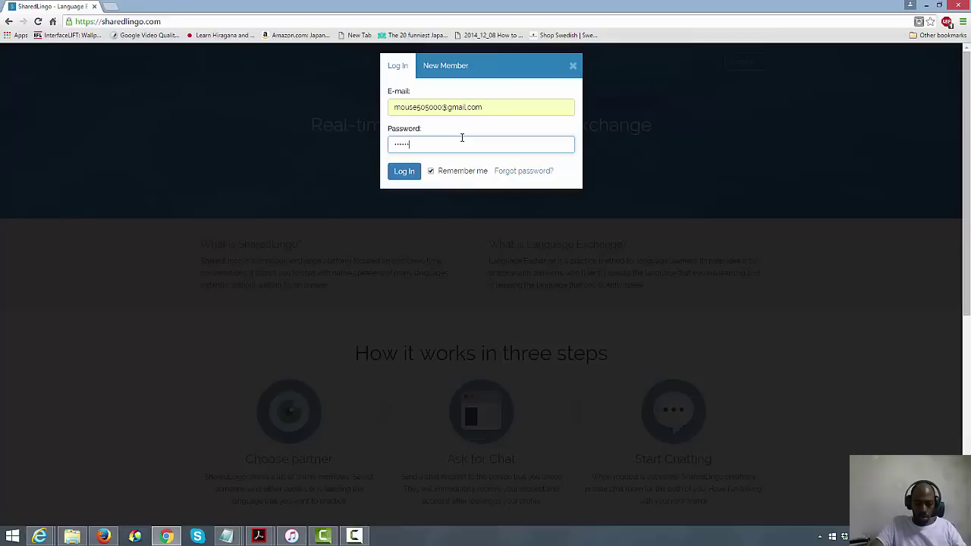
{"action": "type", "text": "••••"}
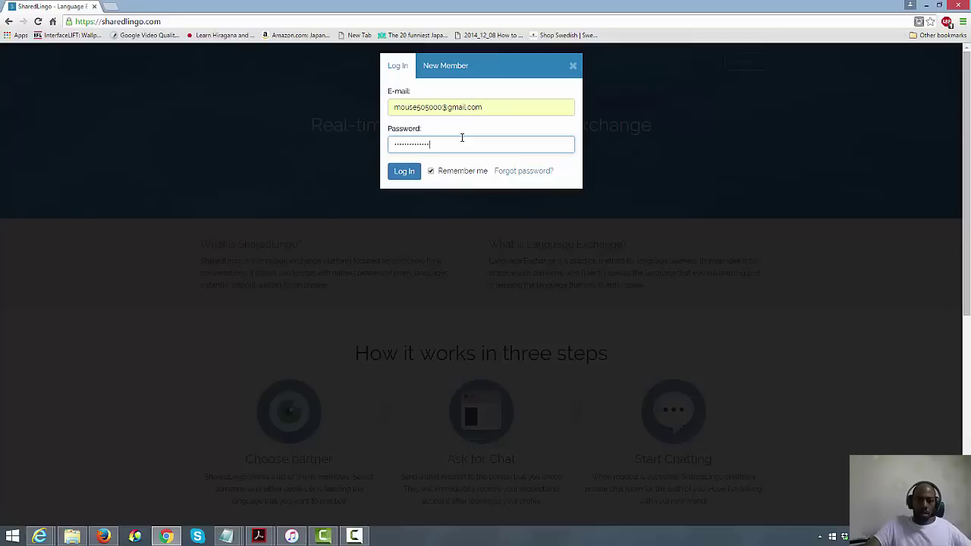
{"action": "left_click", "coordinate": [416, 173]}
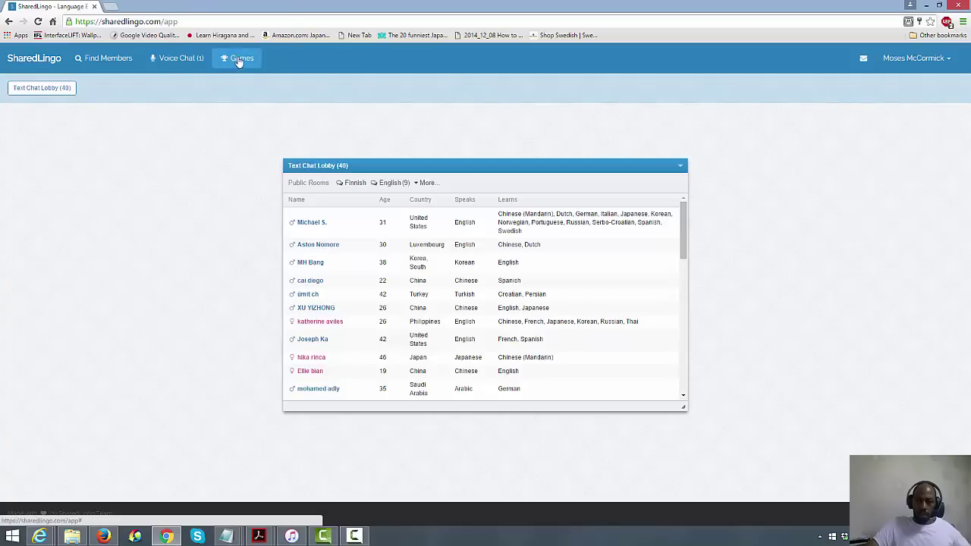
Open Find Members (5248) and load two more batches of members while scrolling down the list.
{"action": "left_click", "coordinate": [117, 62]}
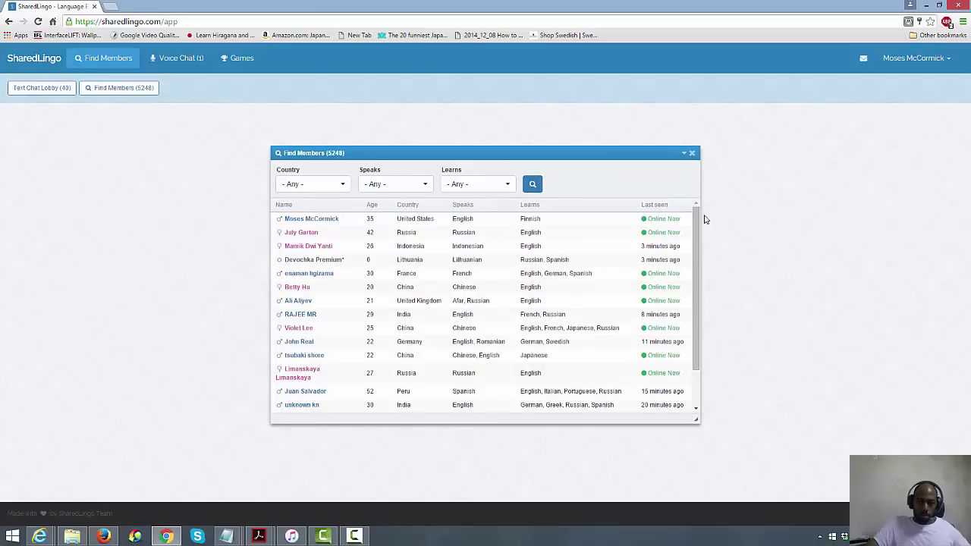
{"action": "left_click_drag", "start_coordinate": [696, 220], "coordinate": [701, 199]}
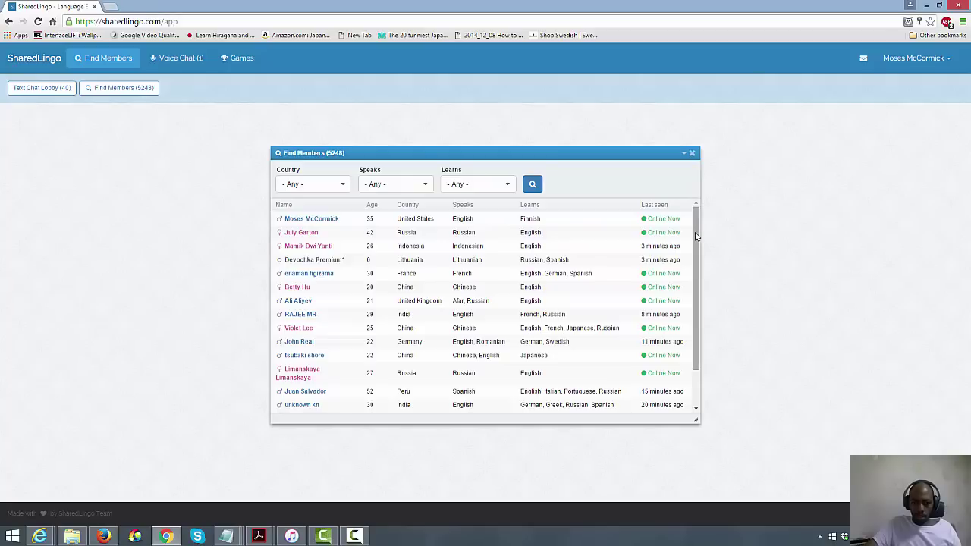
{"action": "left_click_drag", "start_coordinate": [699, 235], "coordinate": [699, 272]}
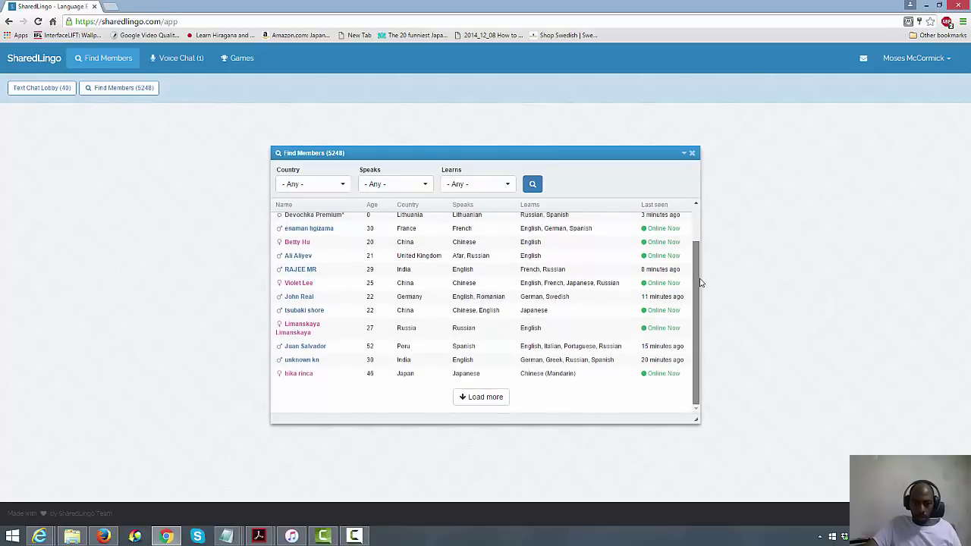
{"action": "left_click", "coordinate": [487, 396]}
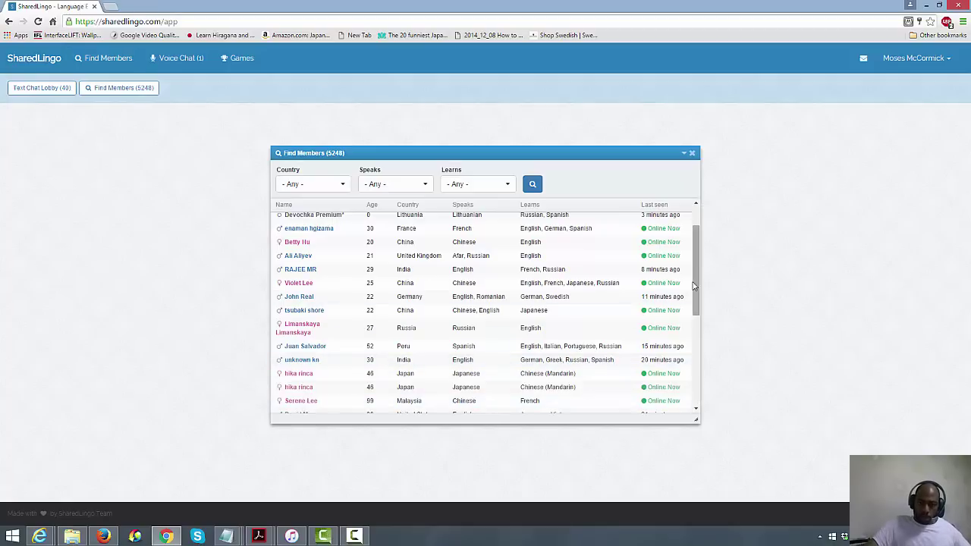
{"action": "left_click_drag", "start_coordinate": [697, 280], "coordinate": [695, 389]}
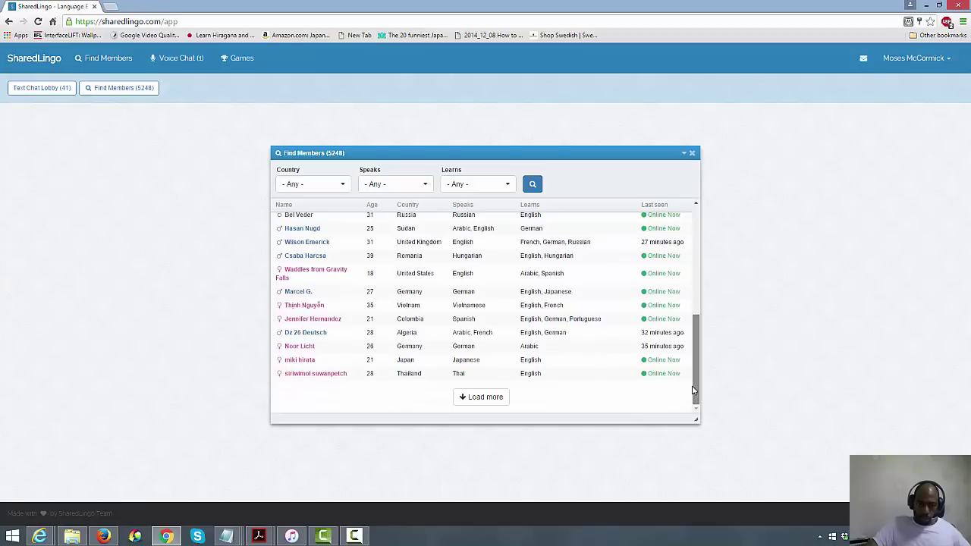
{"action": "left_click", "coordinate": [496, 403]}
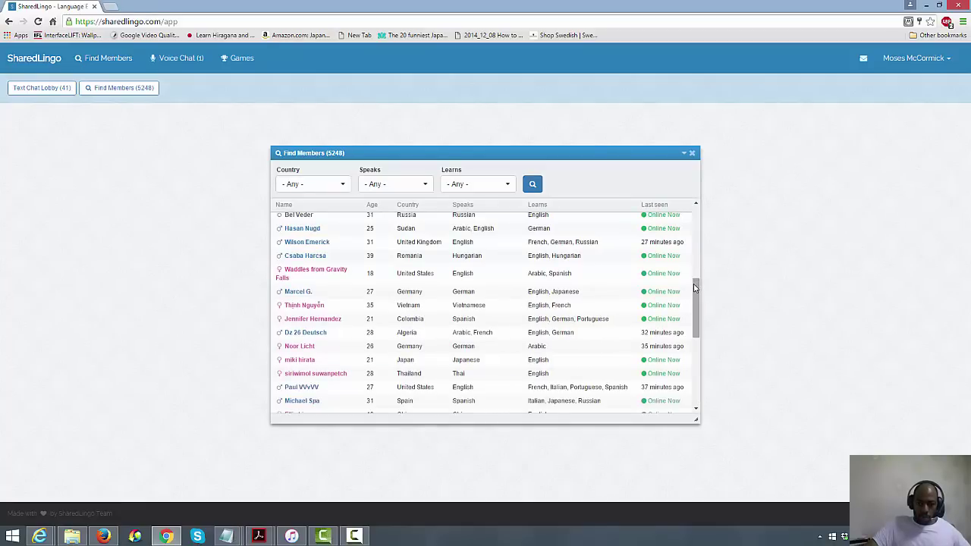
{"action": "left_click_drag", "start_coordinate": [696, 323], "coordinate": [699, 377]}
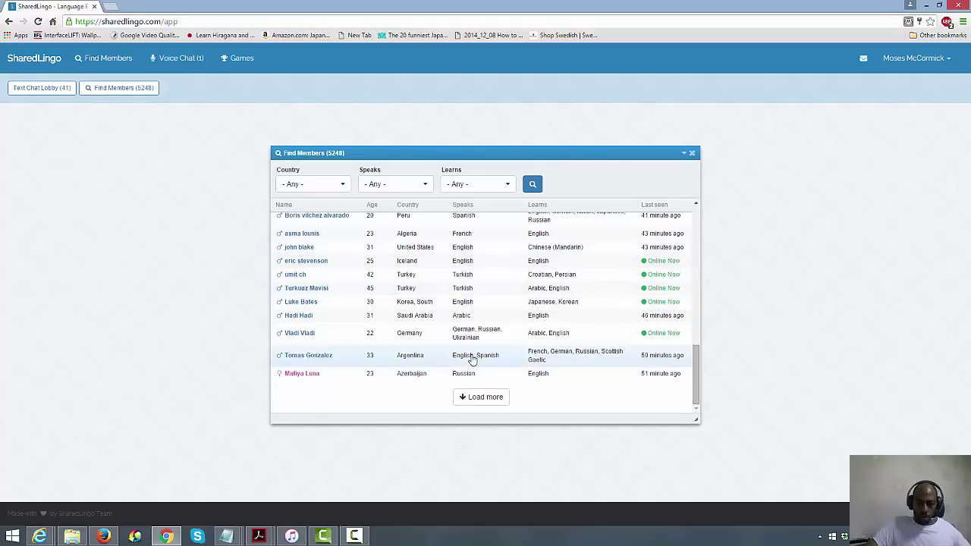
Load three more batches of members, scrolling down until a Swedish-speaking member from Sweden appears.
{"action": "left_click", "coordinate": [487, 399]}
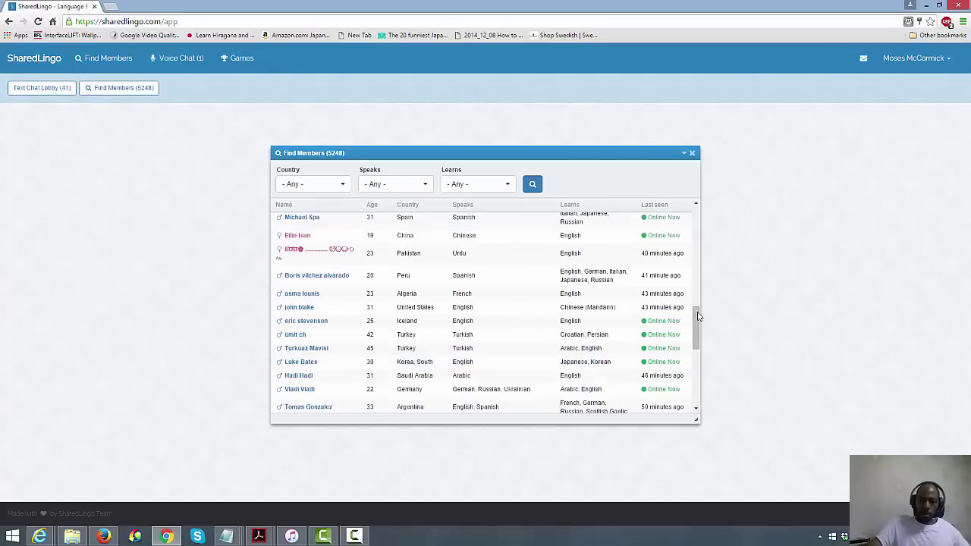
{"action": "left_click_drag", "start_coordinate": [696, 317], "coordinate": [696, 371]}
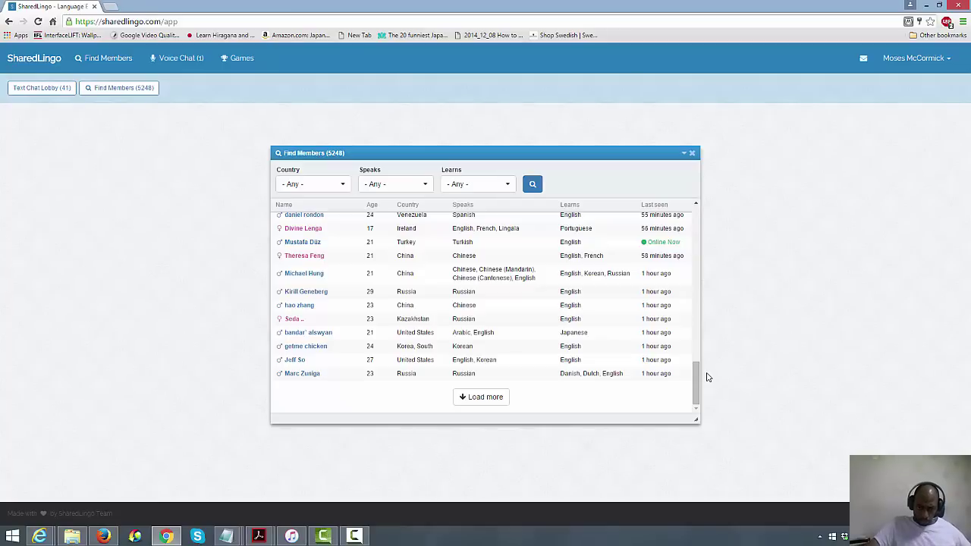
{"action": "left_click", "coordinate": [488, 397]}
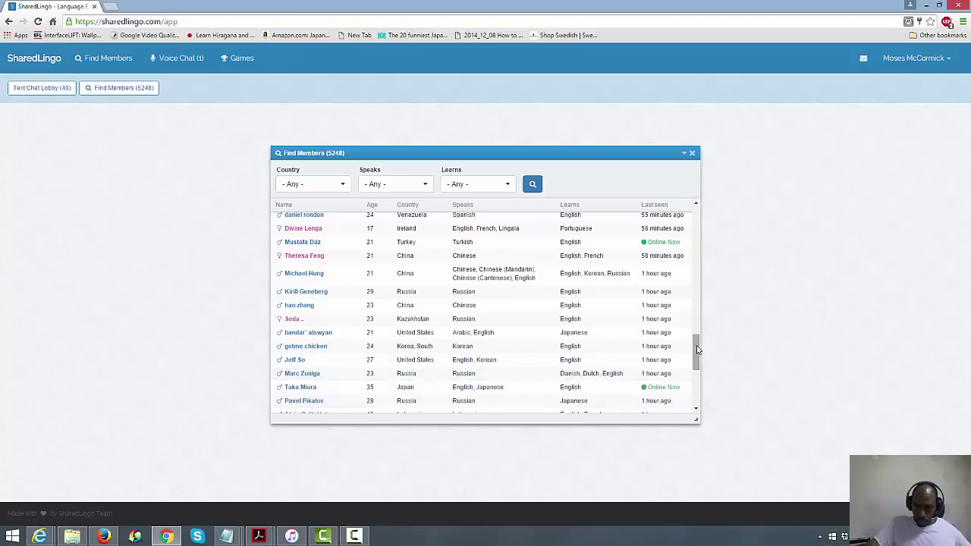
{"action": "left_click_drag", "start_coordinate": [697, 349], "coordinate": [699, 381]}
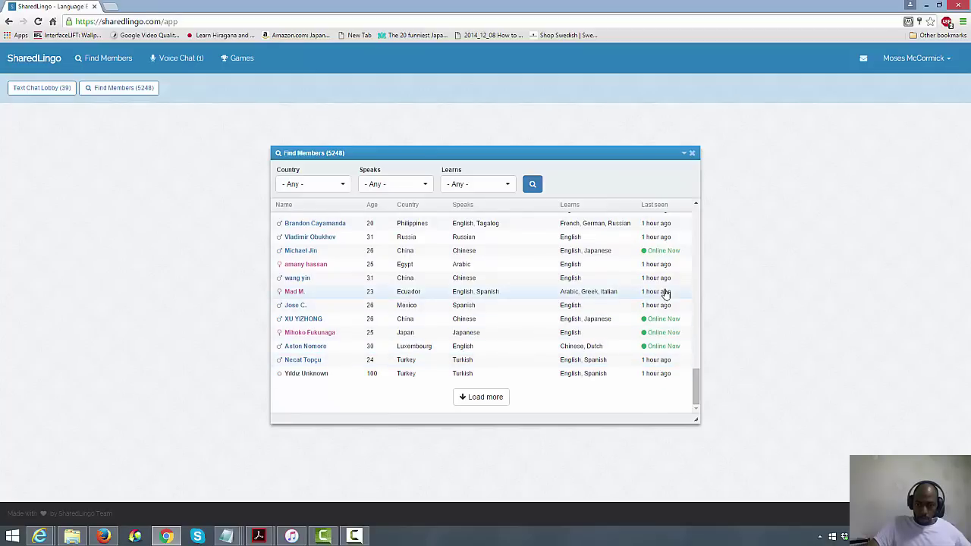
{"action": "left_click", "coordinate": [491, 397]}
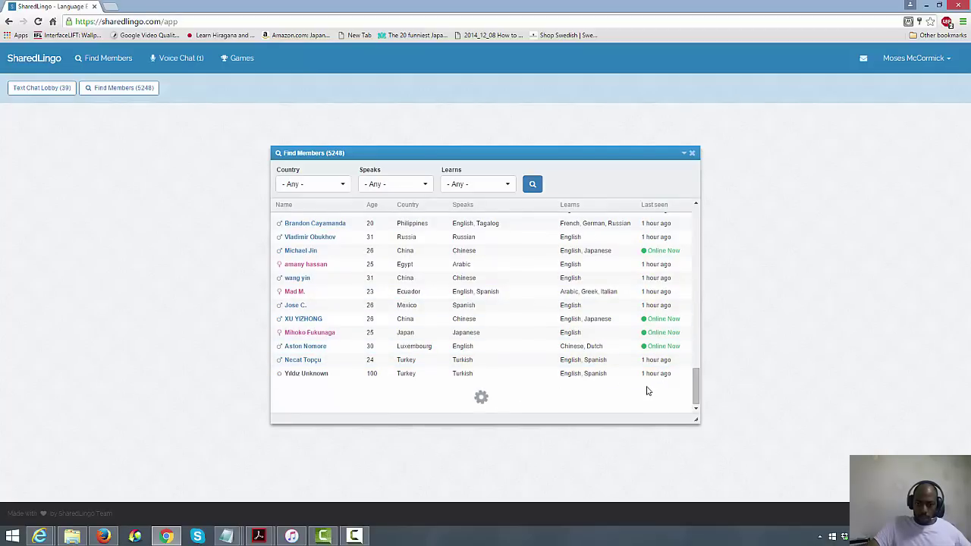
{"action": "left_click_drag", "start_coordinate": [698, 352], "coordinate": [699, 390]}
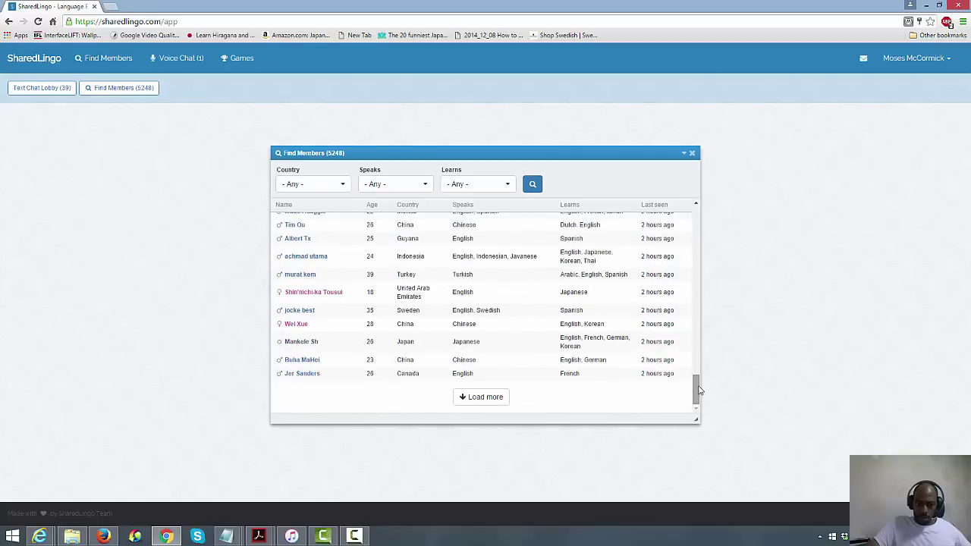
Open a Send Message form addressed to the 35-year-old member from Sweden.
{"action": "left_click", "coordinate": [497, 311]}
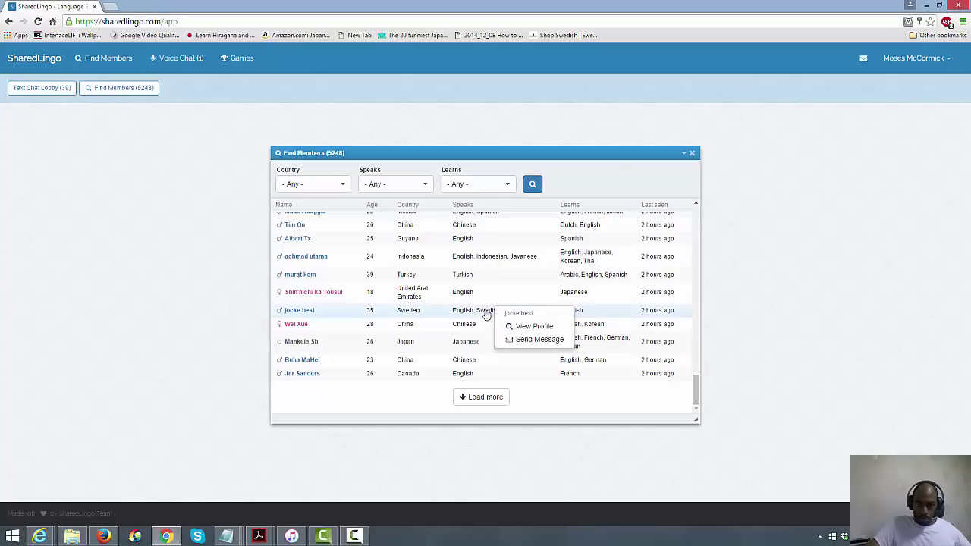
{"action": "left_click", "coordinate": [523, 340]}
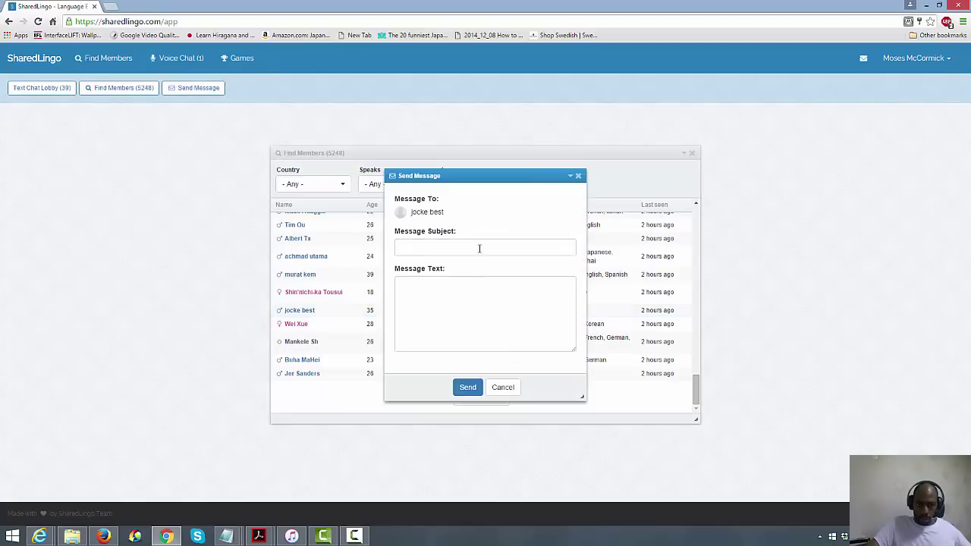
{"action": "left_click", "coordinate": [578, 175]}
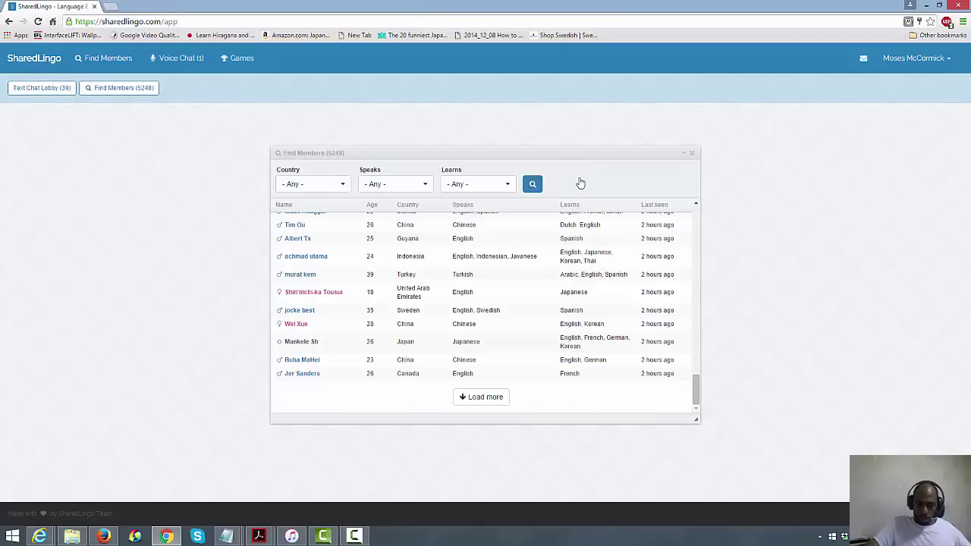
{"action": "left_click", "coordinate": [464, 314]}
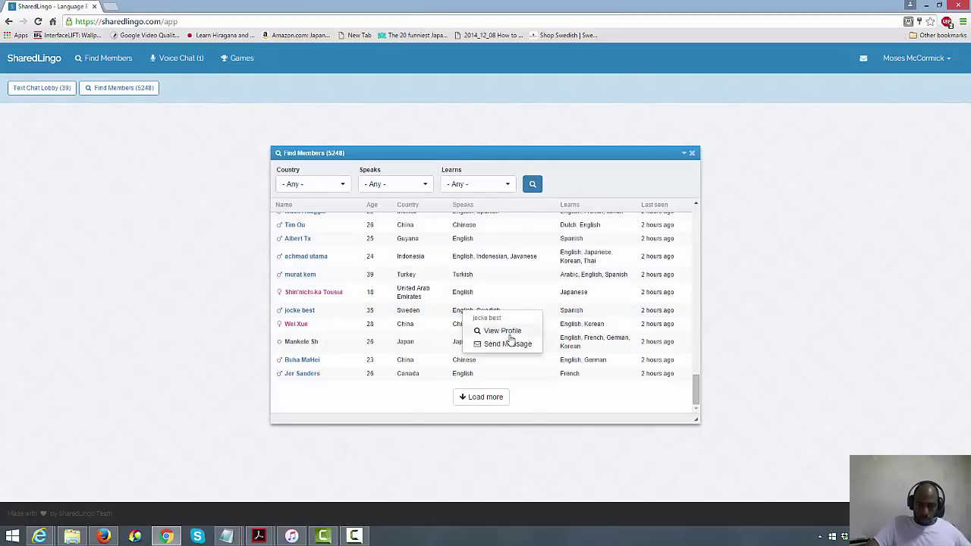
{"action": "left_click", "coordinate": [413, 309]}
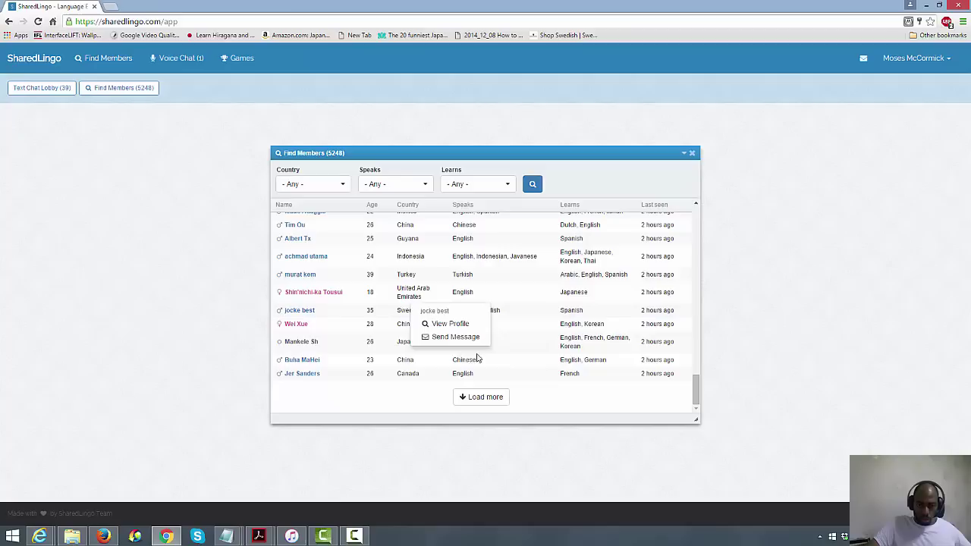
{"action": "left_click", "coordinate": [690, 401]}
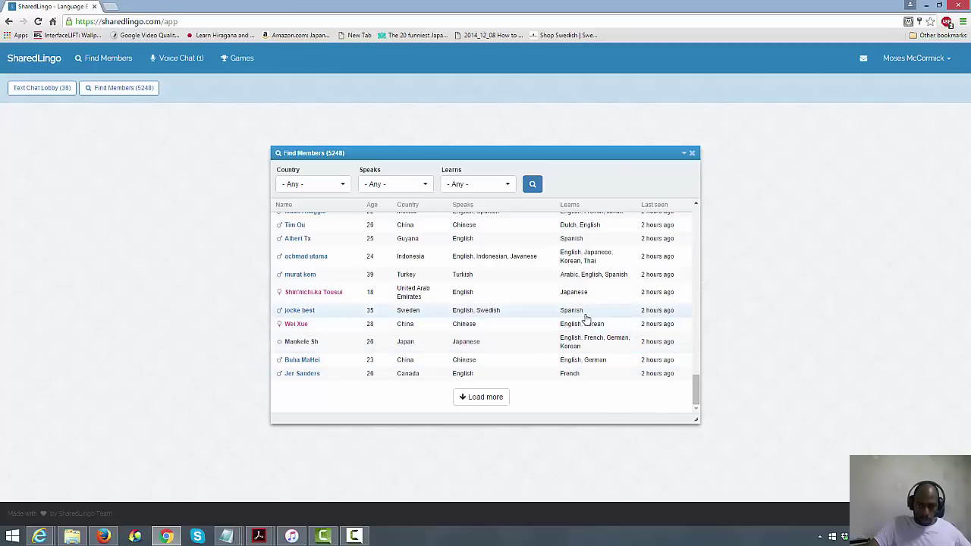
{"action": "left_click", "coordinate": [560, 313]}
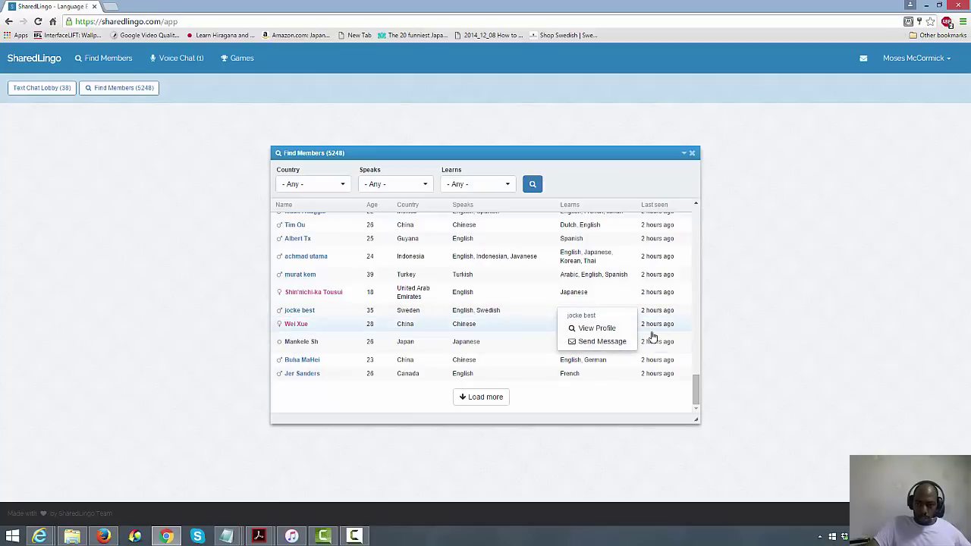
{"action": "left_click", "coordinate": [607, 342]}
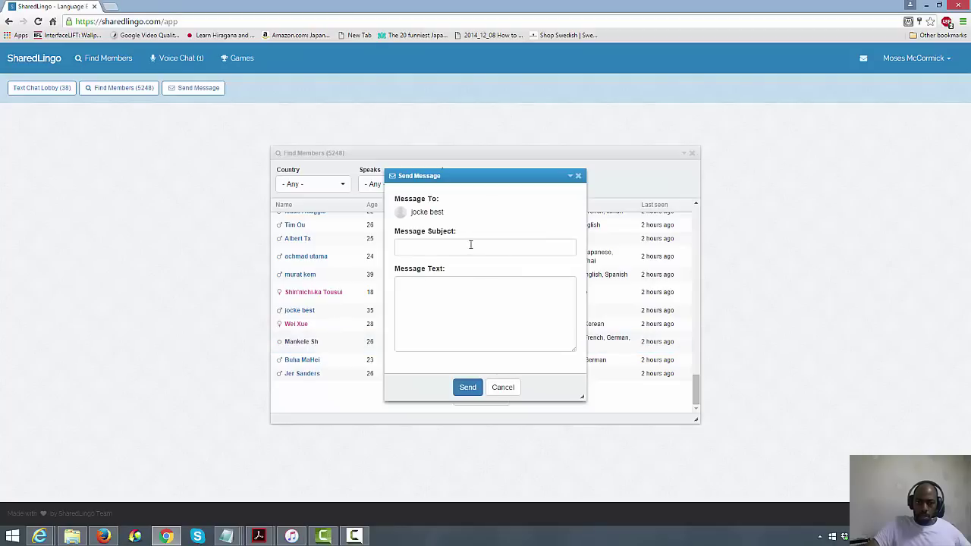
Switch the keyboard to Swedish and enter the subject 'Svenska'.
{"action": "left_click", "coordinate": [469, 246]}
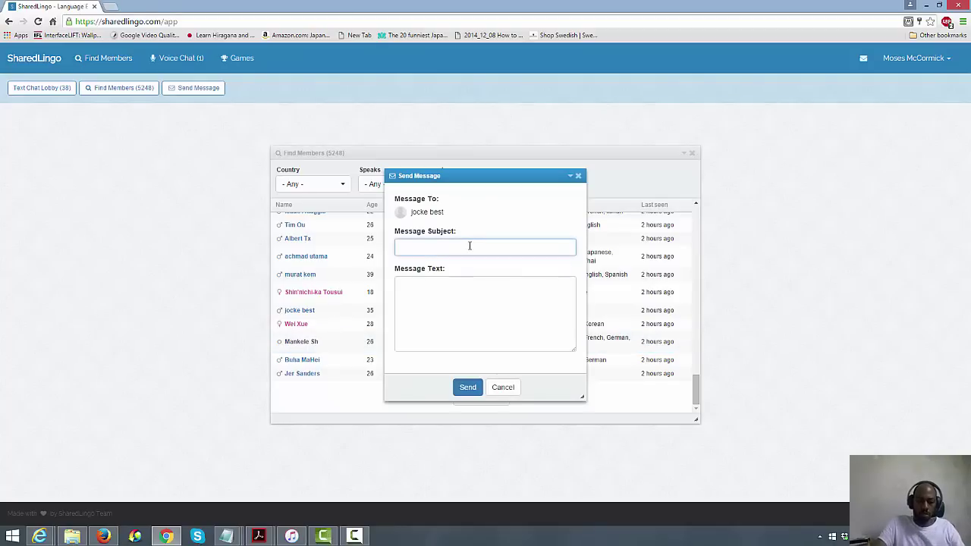
{"action": "key", "text": "super+space"}
{"action": "key", "text": "super+space"}
{"action": "key", "text": "super+space"}
{"action": "key", "text": "super+space"}
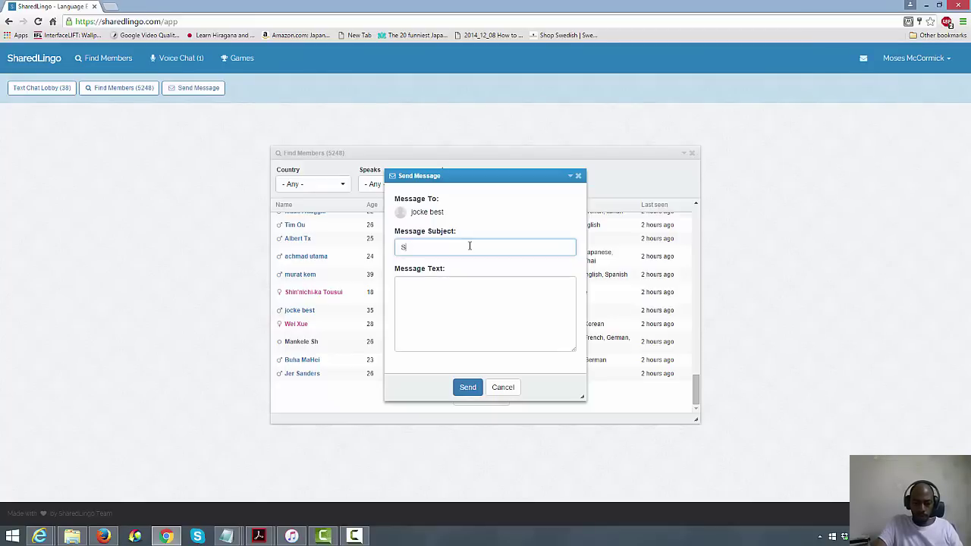
{"action": "key", "text": "BackSpace"}
Write the Swedish message body asking the member to practise Swedish together.
{"action": "left_click", "coordinate": [458, 306]}
{"action": "type", "text": "Tja"}
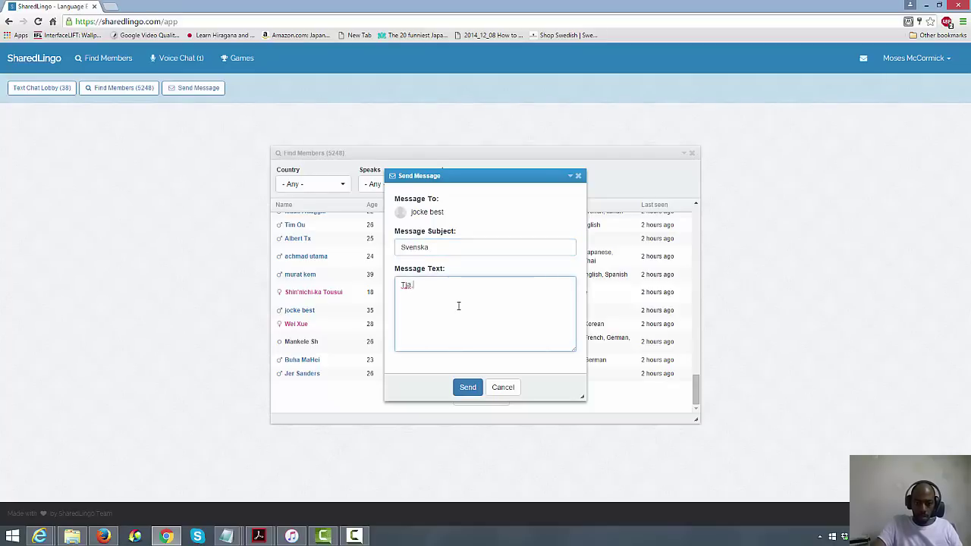
{"action": "type", "text": ","}
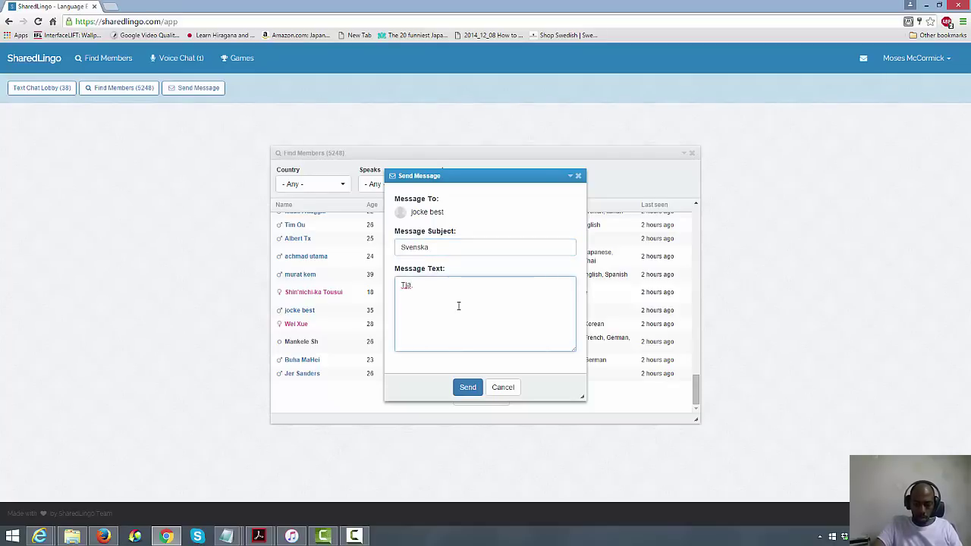
{"action": "type", "text": "Hur "}
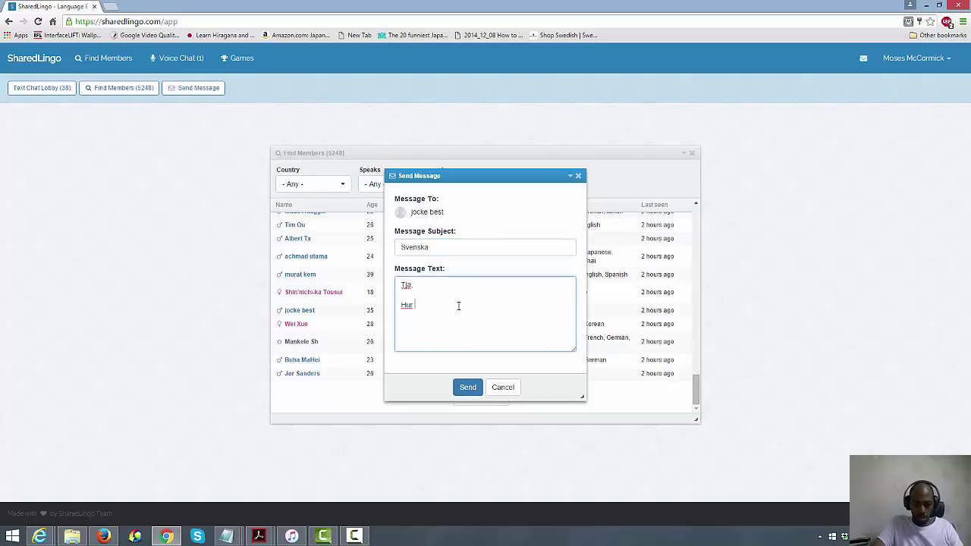
{"action": "type", "text": "stå"}
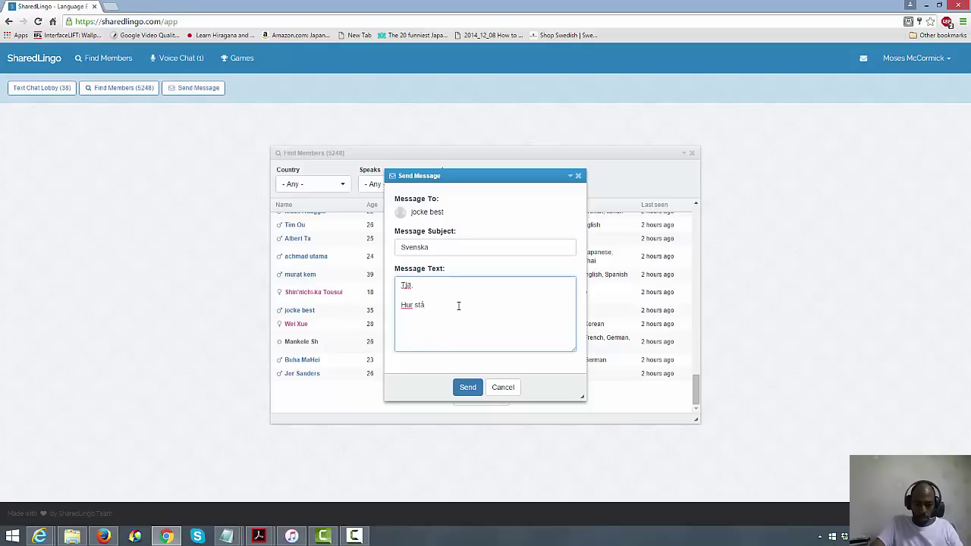
{"action": "type", "text": "r det till med dig. Jag ar inte"}
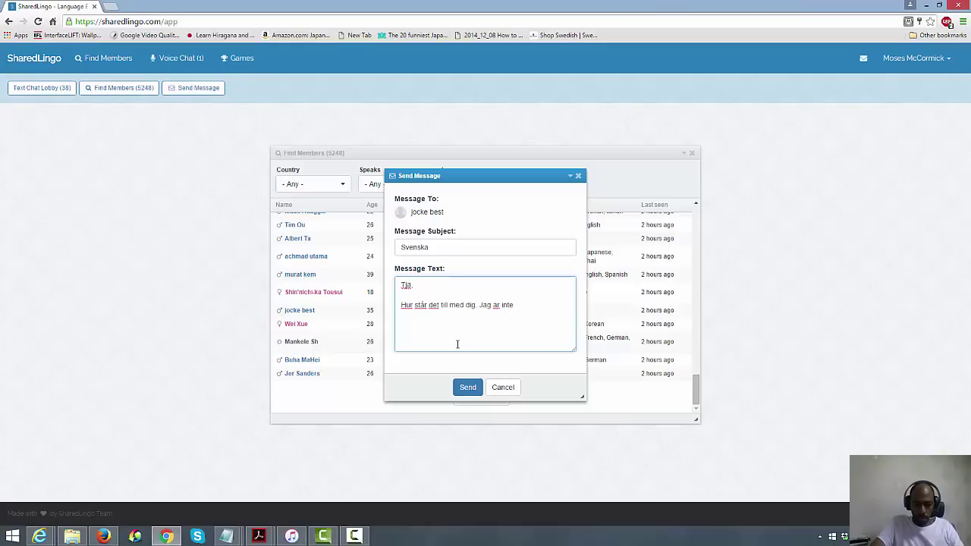
{"action": "type", "text": "resserad "}
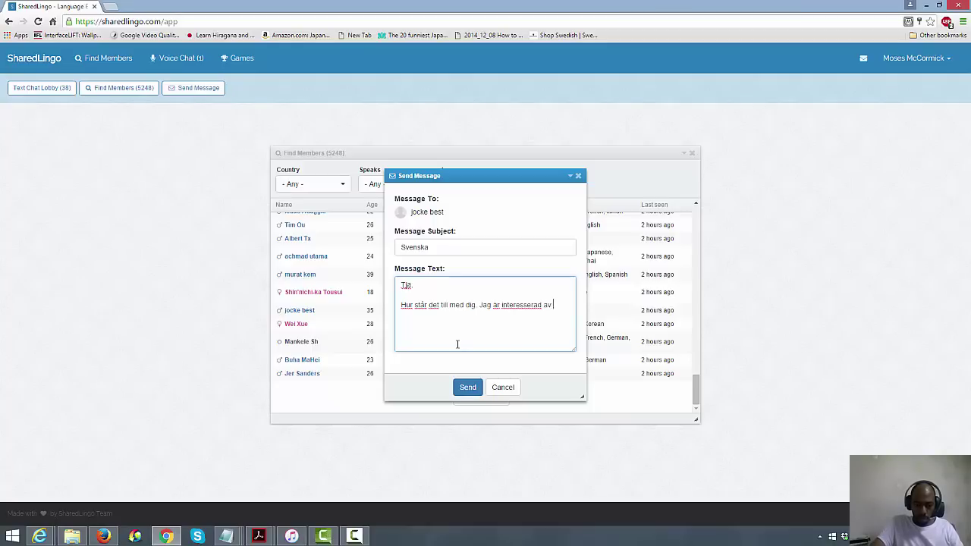
{"action": "type", "text": "av se"}
{"action": "type", "text": "ens"}
{"action": "type", "text": "ka."}
{"action": "type", "text": " så jag h"}
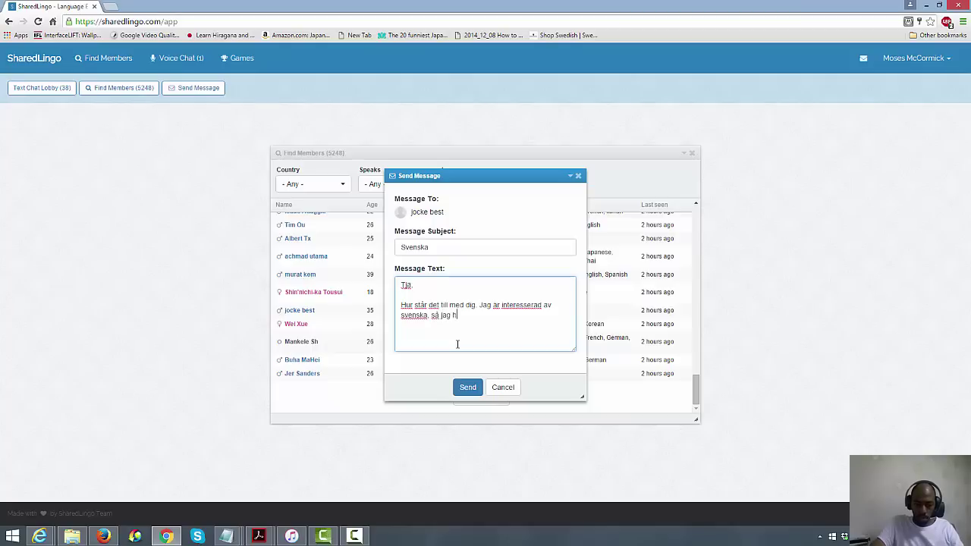
{"action": "type", "text": "opas att du "}
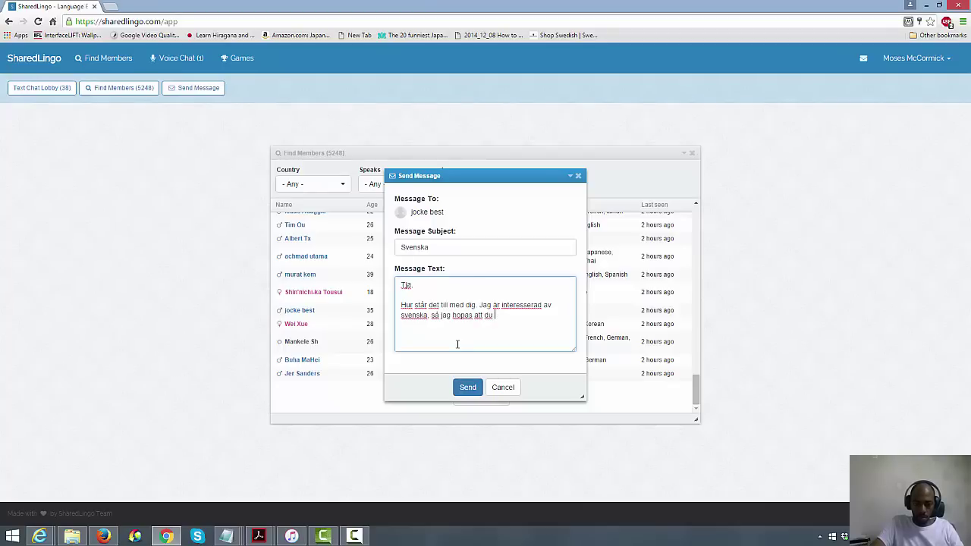
{"action": "type", "text": "har"}
{"action": "type", "text": "fritiden "}
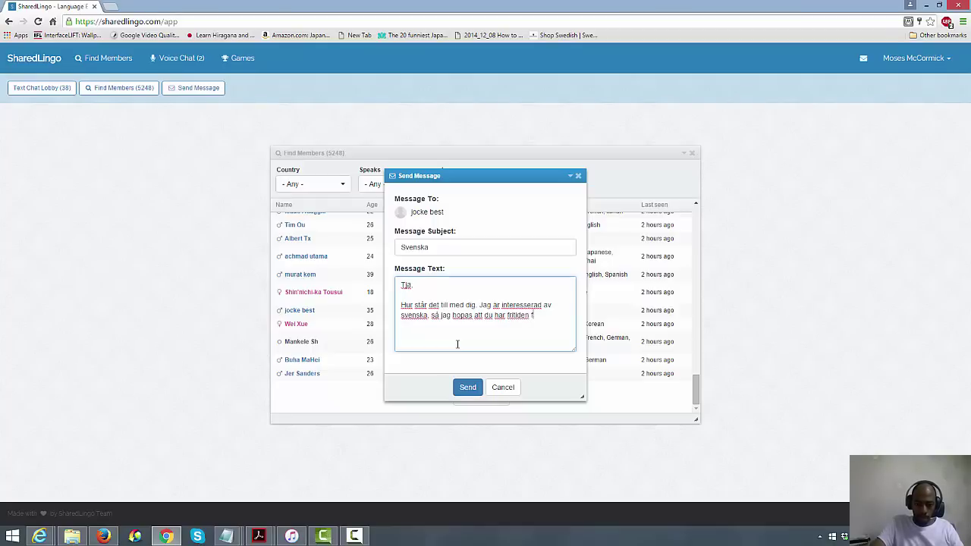
{"action": "type", "text": "för att öva lite med mig h"}
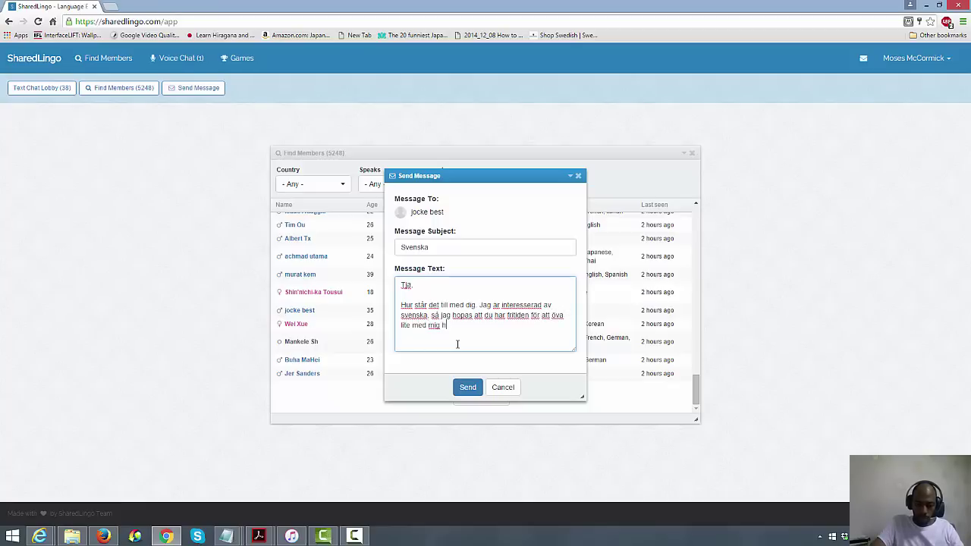
{"action": "type", "text": "är."}
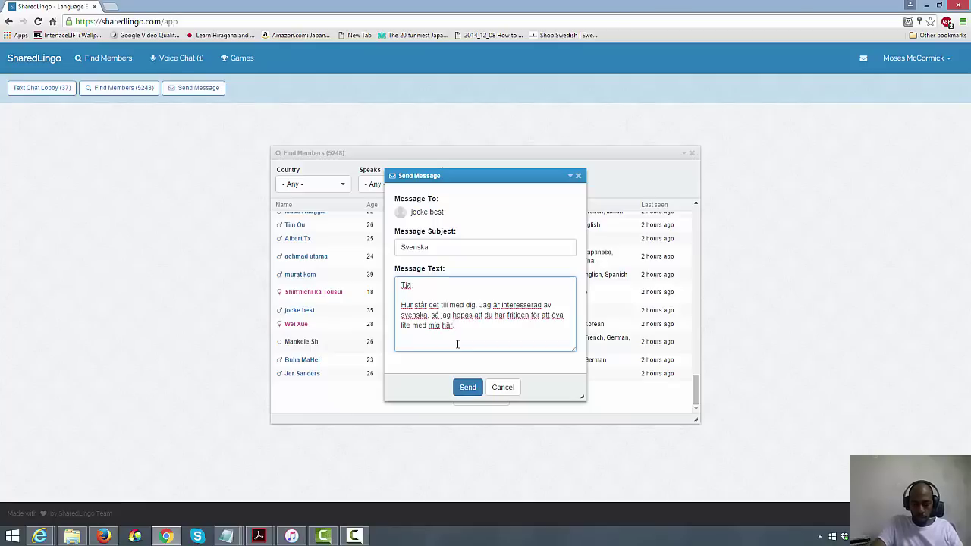
{"action": "type", "text": " Tusen tack."}
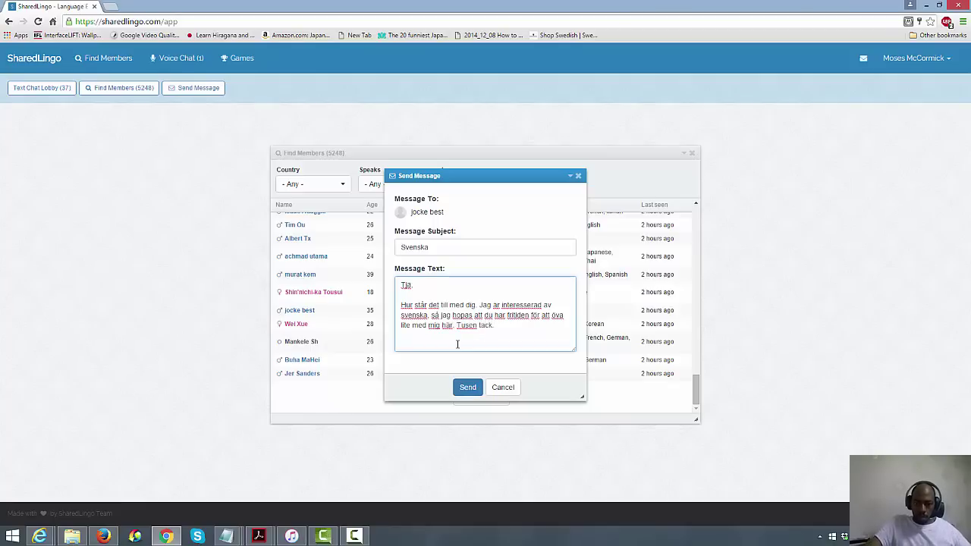
Check the spelling suggestions for 'interesserad', then send the message.
{"action": "right_click", "coordinate": [522, 305]}
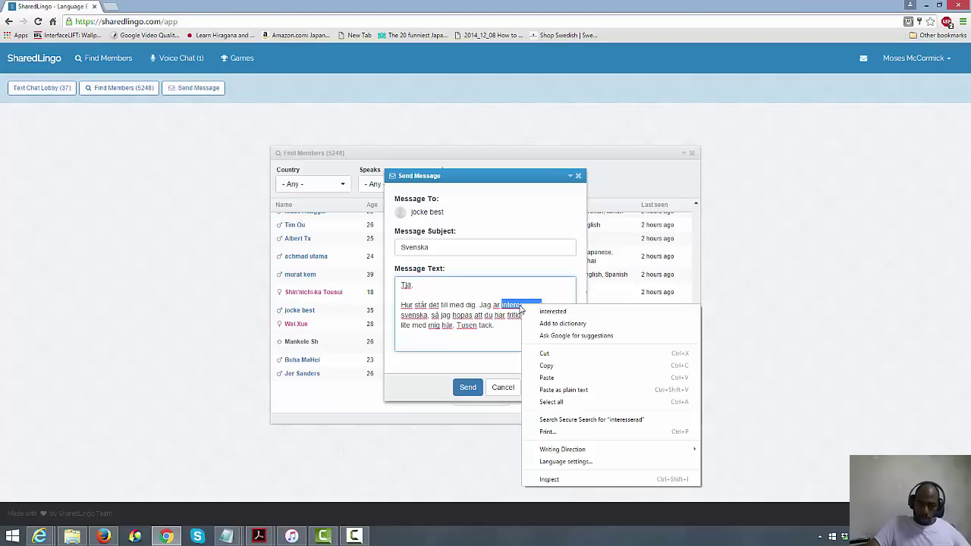
{"action": "left_click", "coordinate": [500, 321]}
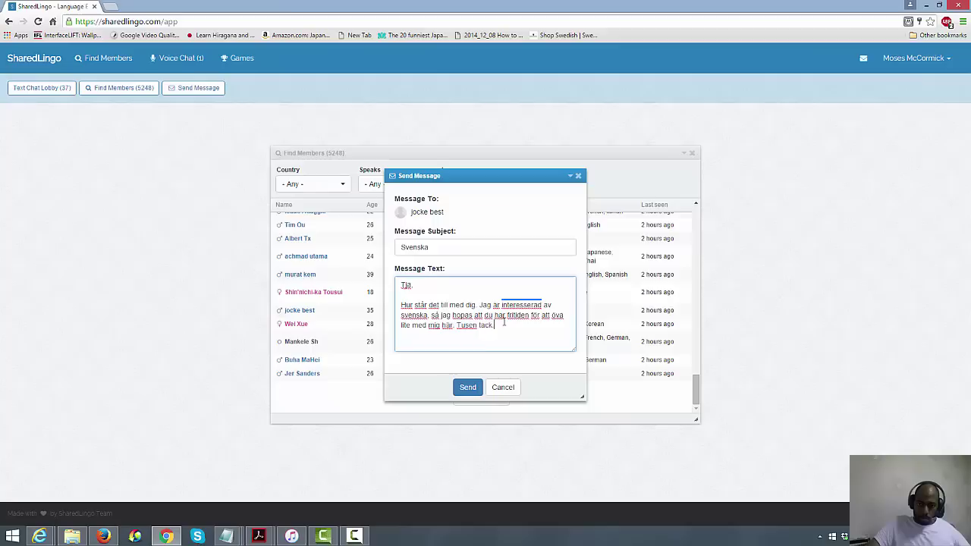
{"action": "left_click", "coordinate": [468, 387]}
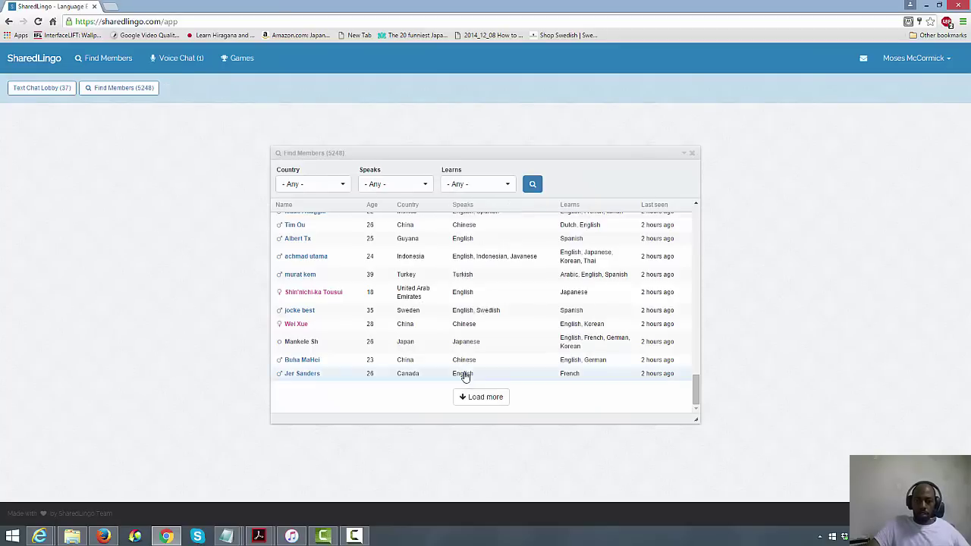
Load another batch of members into Find Members and scroll through the longer list.
{"action": "left_click", "coordinate": [695, 388]}
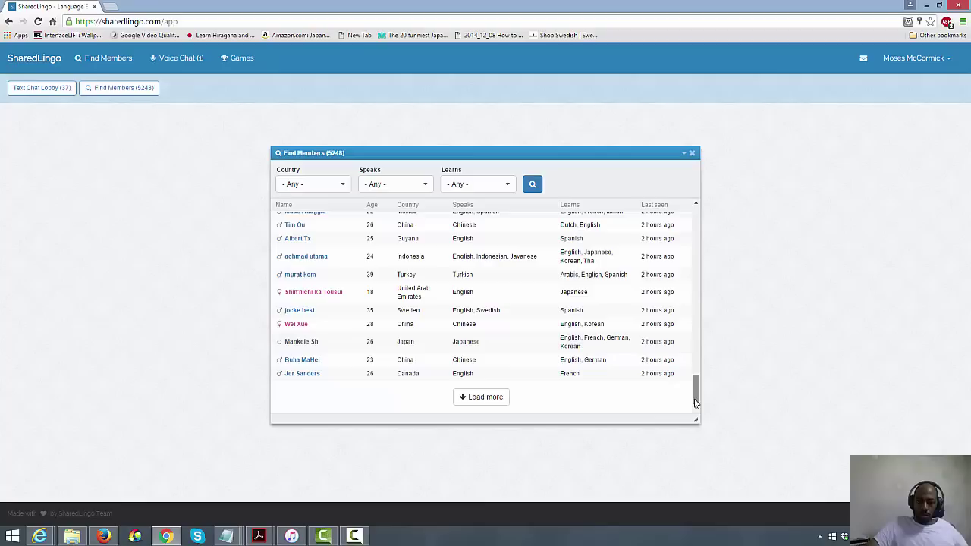
{"action": "left_click", "coordinate": [485, 397]}
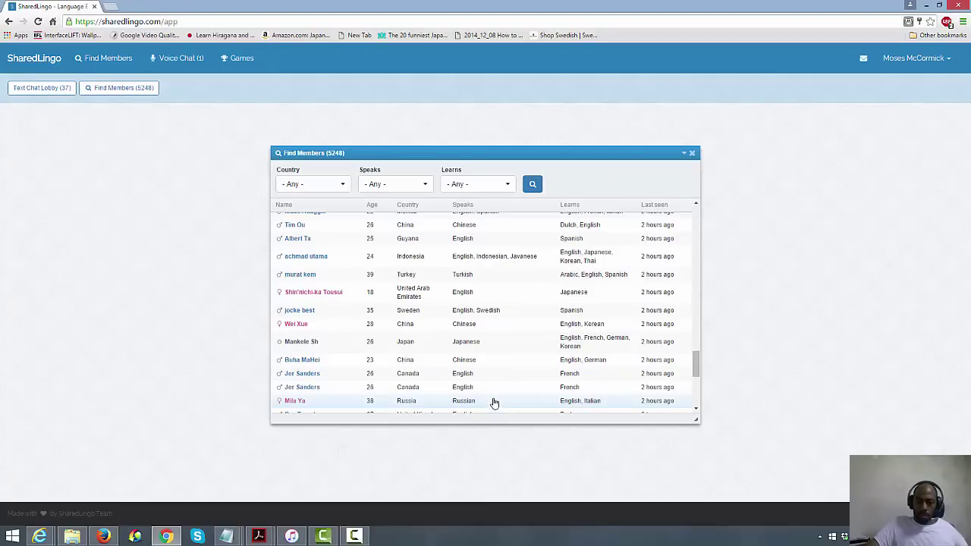
{"action": "left_click_drag", "start_coordinate": [695, 362], "coordinate": [697, 383]}
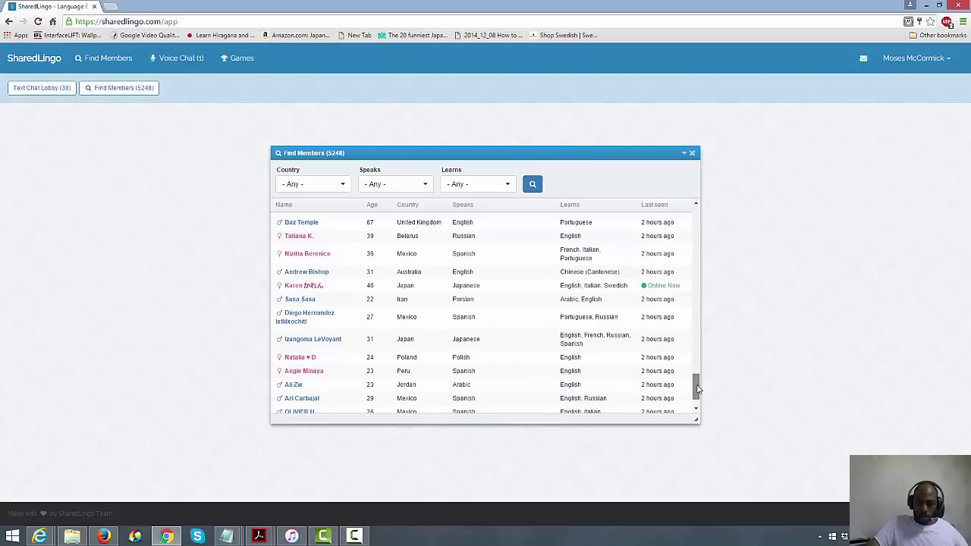
{"action": "left_click_drag", "start_coordinate": [697, 389], "coordinate": [698, 392]}
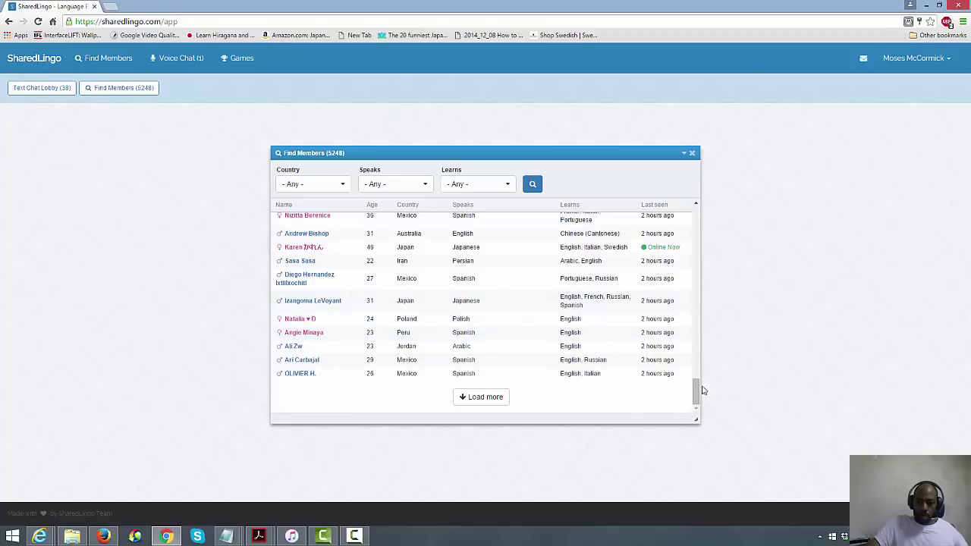
{"action": "left_click_drag", "start_coordinate": [697, 394], "coordinate": [697, 375]}
{"action": "scroll", "coordinate": [660, 379], "scroll_direction": "down", "scroll_amount": 1}
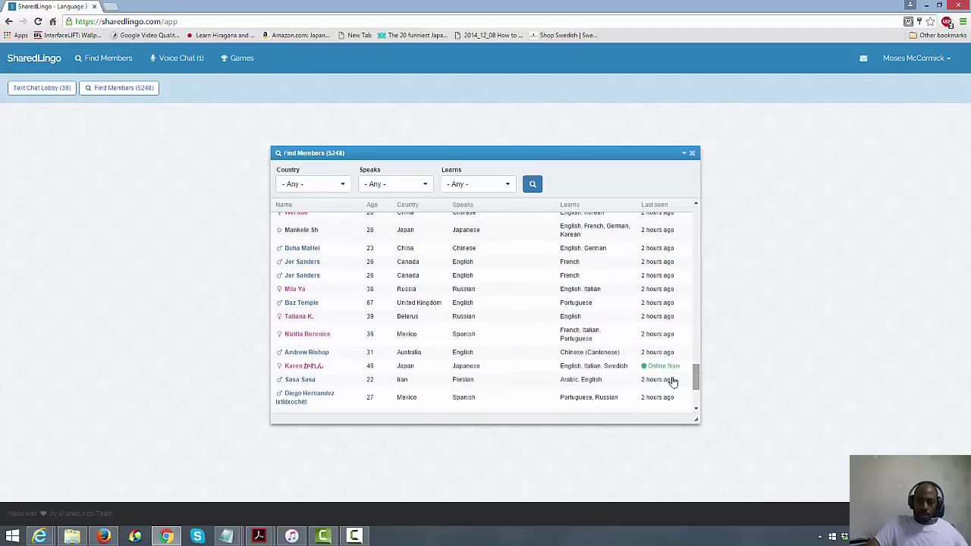
Open the online Japanese and Swedish members' action menus, then scroll back to the top.
{"action": "left_click", "coordinate": [561, 372]}
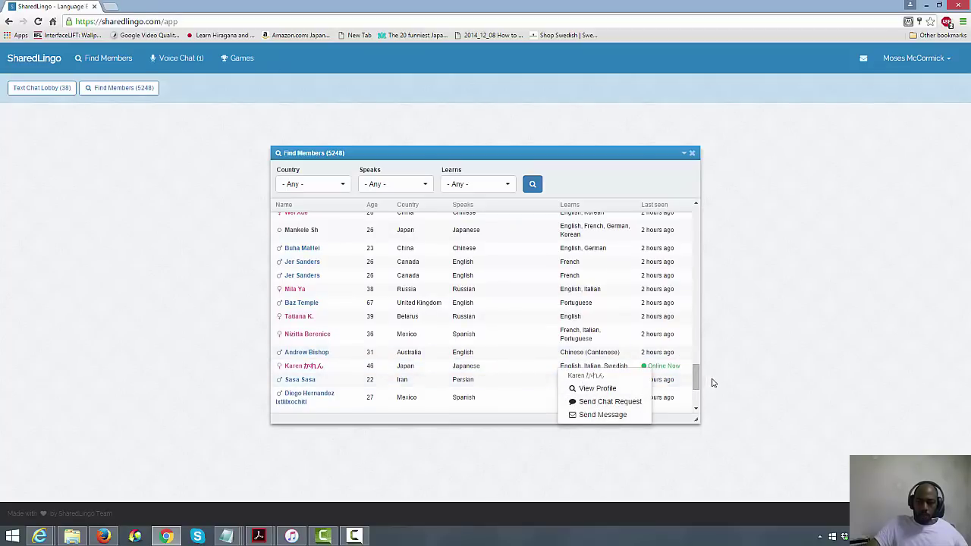
{"action": "scroll", "coordinate": [694, 375], "scroll_direction": "up", "scroll_amount": 2}
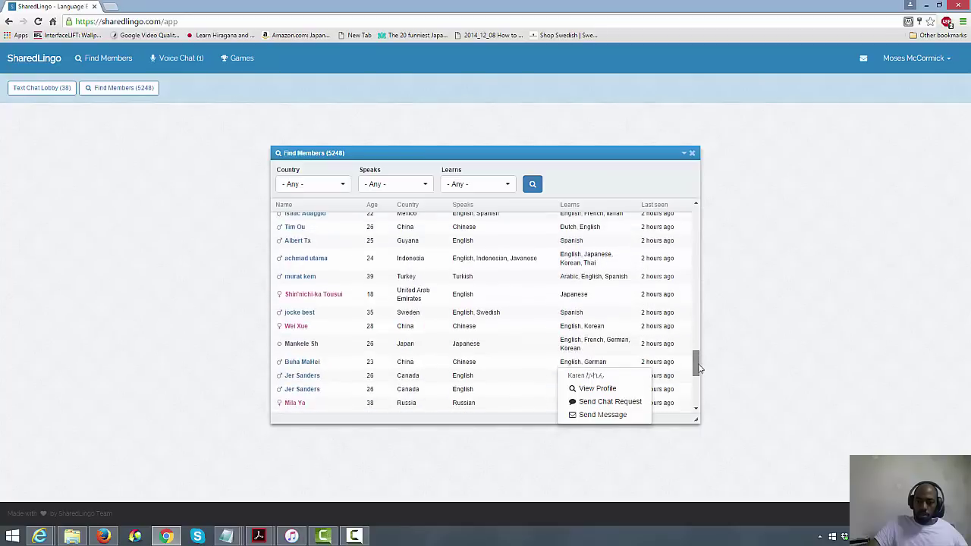
{"action": "left_click", "coordinate": [513, 335]}
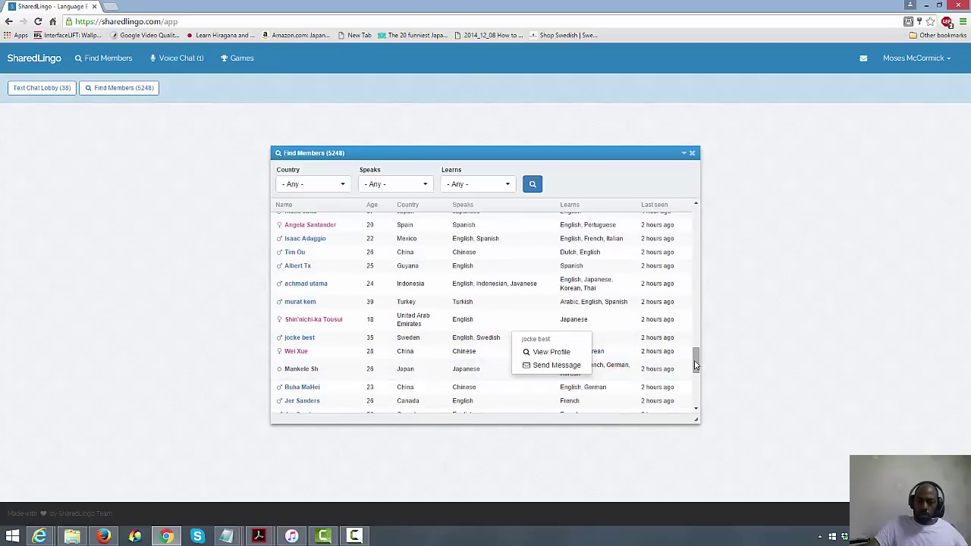
{"action": "scroll", "coordinate": [694, 396], "scroll_direction": "down", "scroll_amount": 1}
{"action": "left_click_drag", "start_coordinate": [694, 396], "coordinate": [721, 195]}
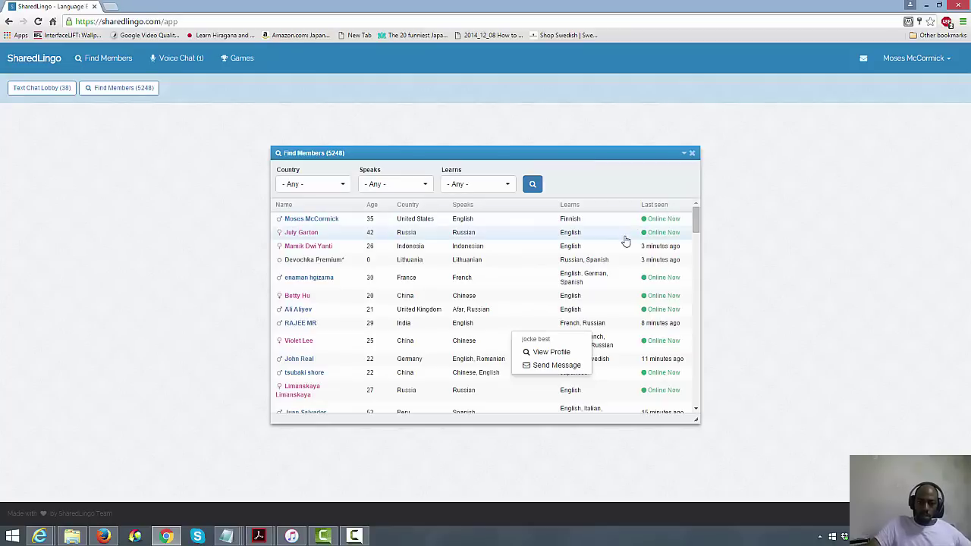
View My Profile and its Edit Profile form (native English, learning Finnish), closing it unsaved.
{"action": "left_click", "coordinate": [908, 61]}
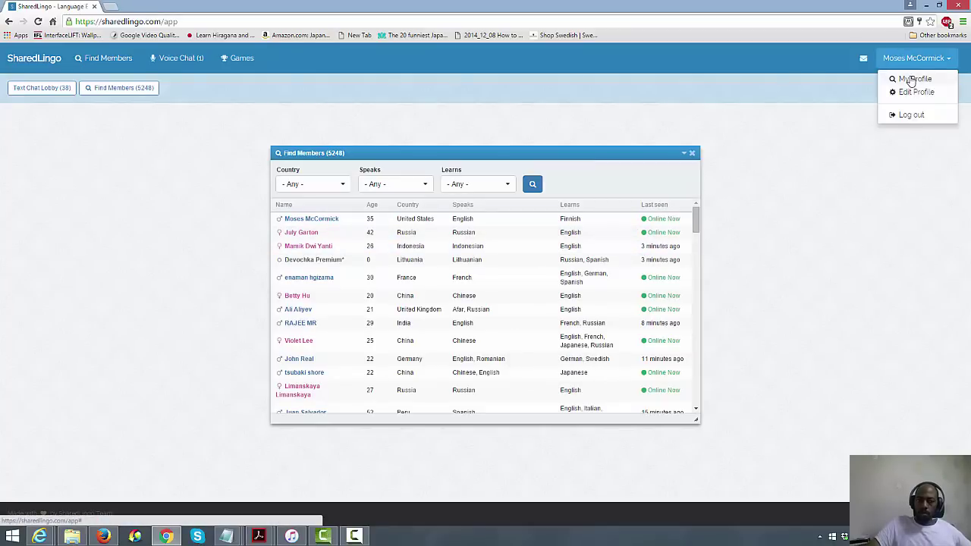
{"action": "left_click", "coordinate": [910, 79]}
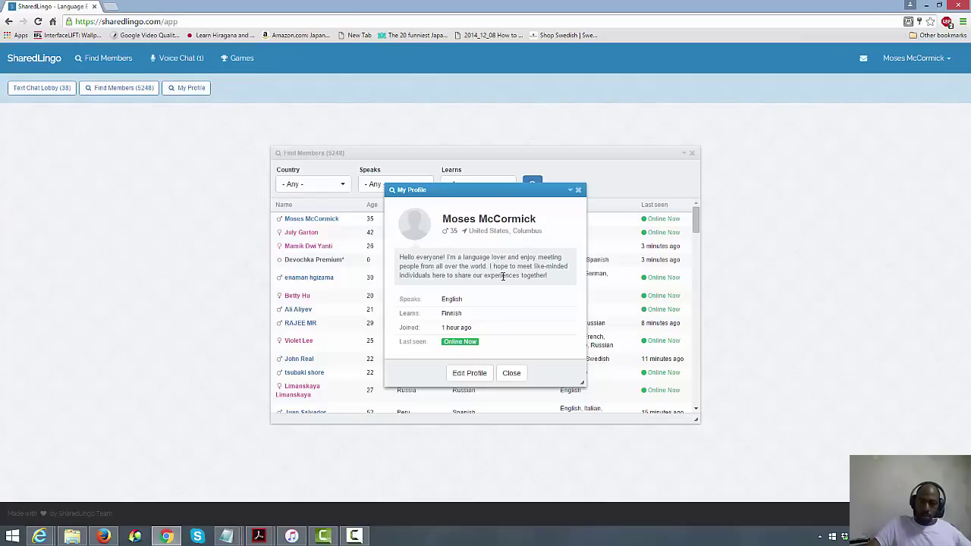
{"action": "left_click", "coordinate": [469, 373]}
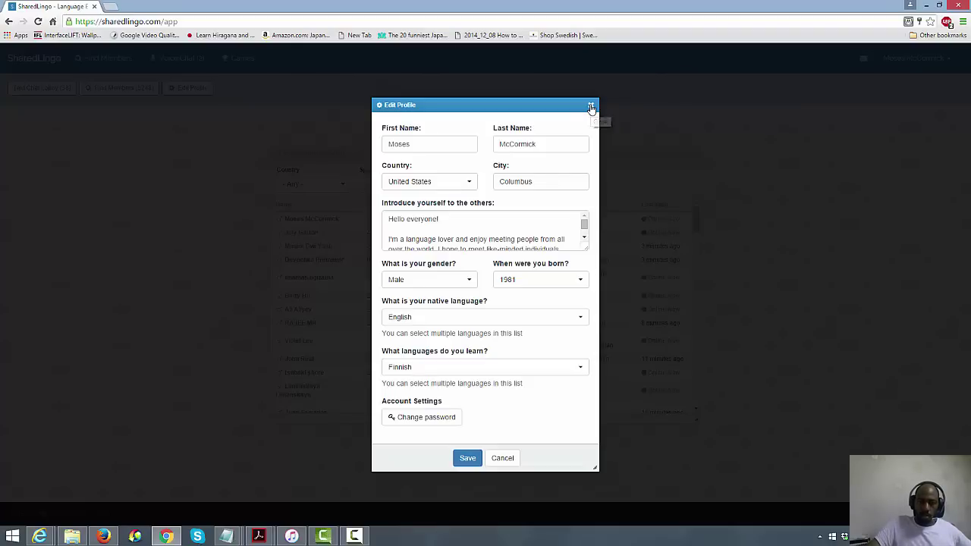
{"action": "left_click", "coordinate": [591, 108]}
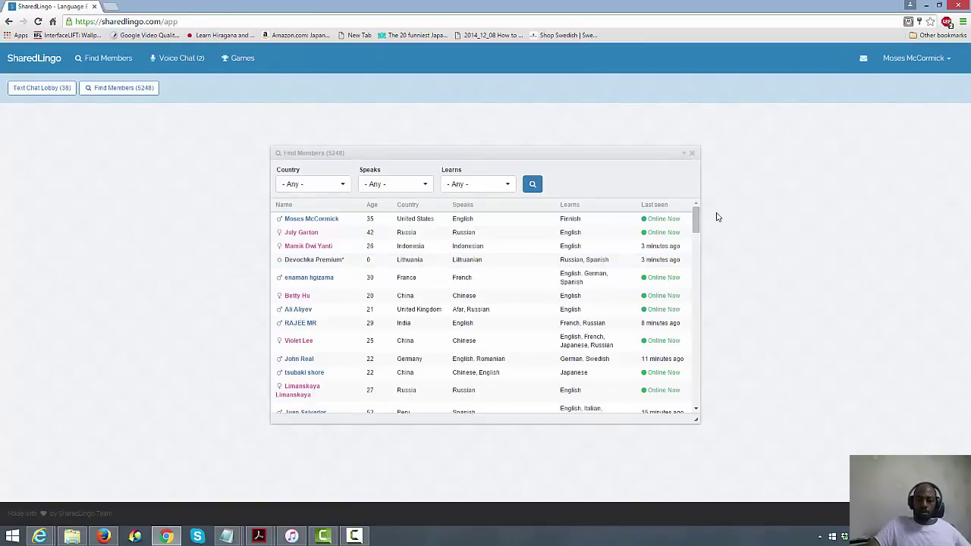
Scroll the member list and show the action popups for the Indonesian, then the Lithuanian member.
{"action": "mouse_move", "coordinate": [698, 223]}
{"action": "left_mouse_down"}
{"action": "mouse_move", "coordinate": [696, 410]}
{"action": "mouse_move", "coordinate": [708, 211]}
{"action": "left_mouse_up"}
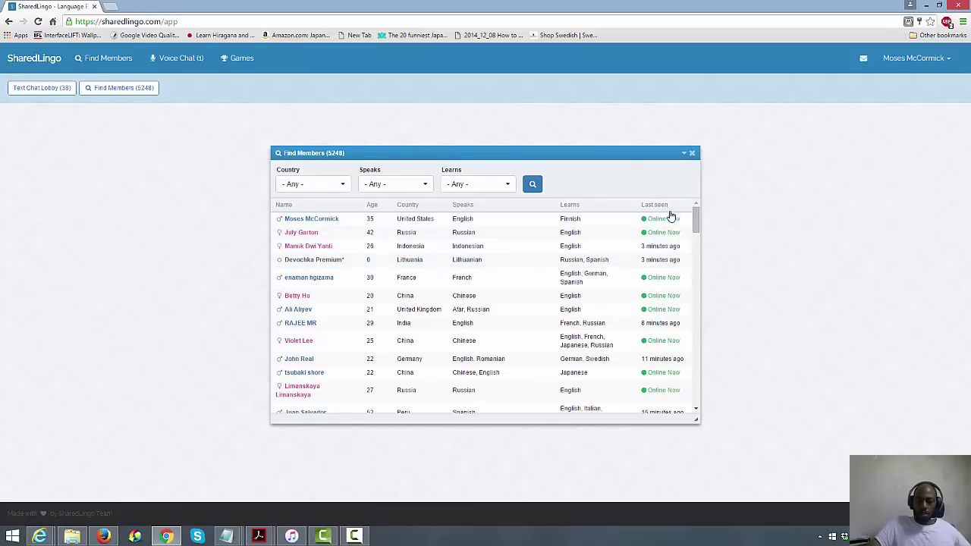
{"action": "left_click", "coordinate": [665, 255]}
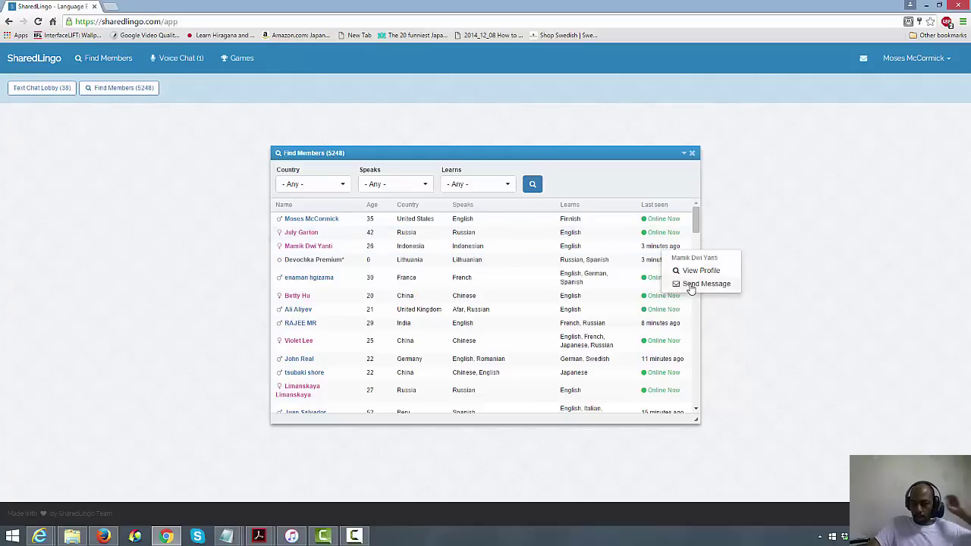
{"action": "left_click", "coordinate": [594, 264]}
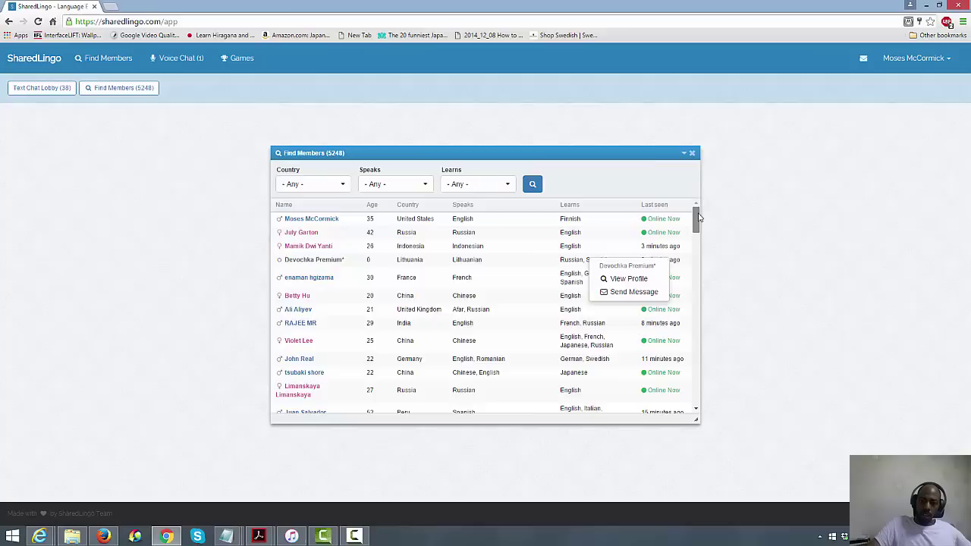
{"action": "mouse_move", "coordinate": [699, 217]}
{"action": "left_mouse_down"}
{"action": "mouse_move", "coordinate": [699, 234]}
{"action": "mouse_move", "coordinate": [695, 208]}
{"action": "left_mouse_up"}
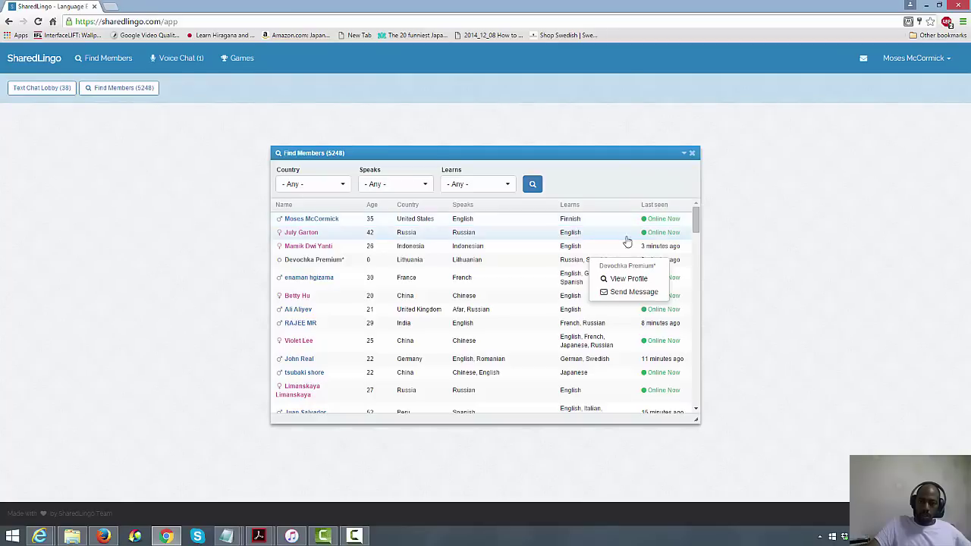
{"action": "mouse_move", "coordinate": [695, 226]}
{"action": "left_mouse_down"}
{"action": "mouse_move", "coordinate": [686, 342]}
{"action": "mouse_move", "coordinate": [696, 337]}
{"action": "mouse_move", "coordinate": [697, 404]}
{"action": "mouse_move", "coordinate": [696, 210]}
{"action": "left_mouse_up"}
{"action": "scroll", "coordinate": [695, 260], "scroll_direction": "down", "scroll_amount": 2}
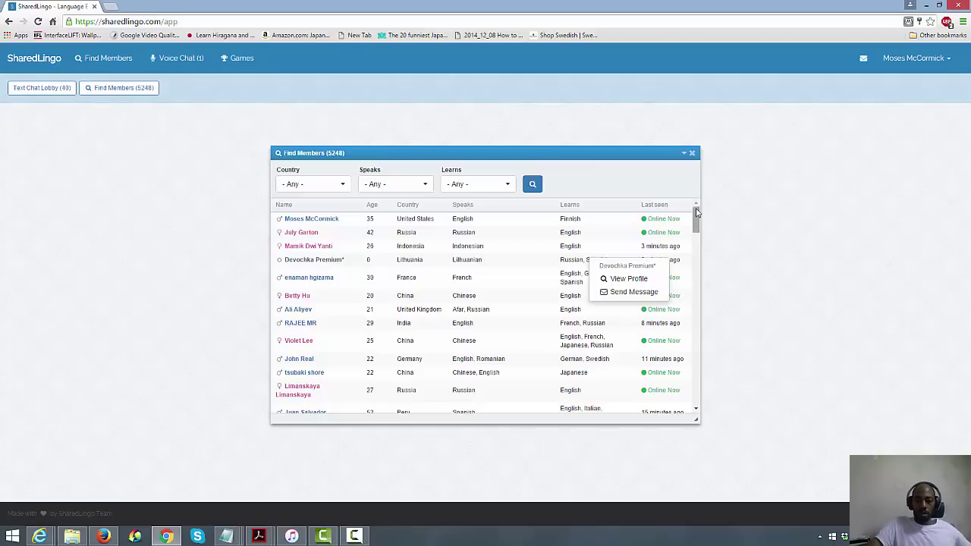
{"action": "left_click_drag", "start_coordinate": [697, 217], "coordinate": [697, 205]}
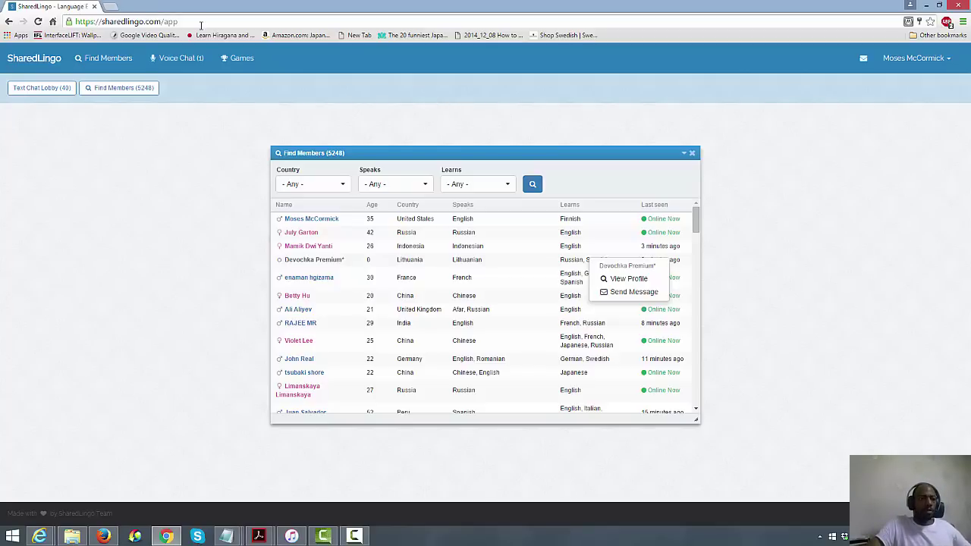
{"action": "left_click", "coordinate": [235, 61]}
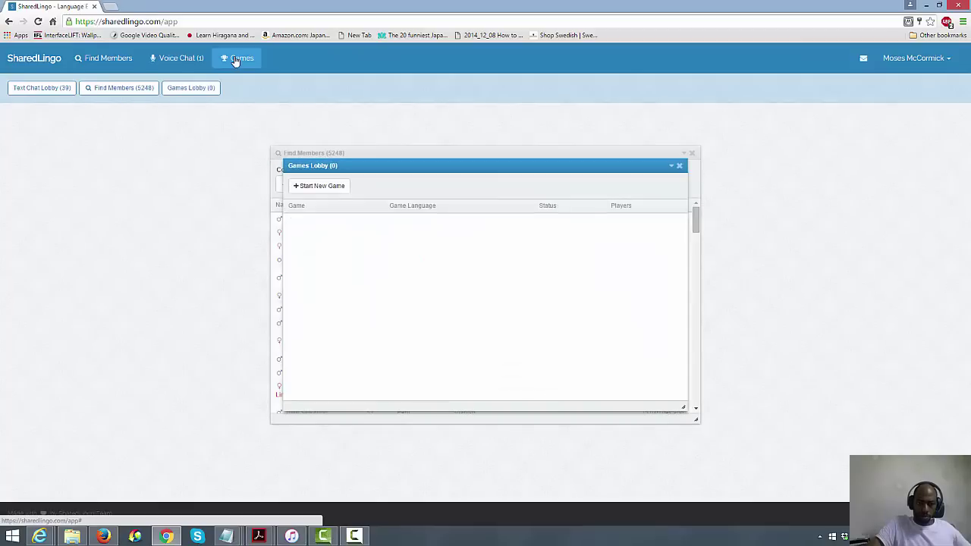
{"action": "left_click", "coordinate": [320, 191]}
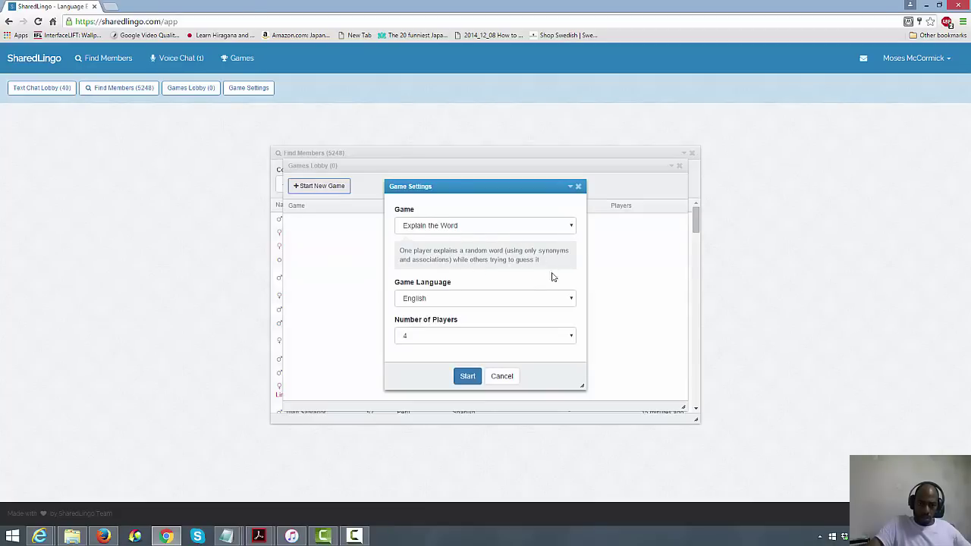
{"action": "left_click", "coordinate": [571, 298]}
{"action": "left_click", "coordinate": [571, 299]}
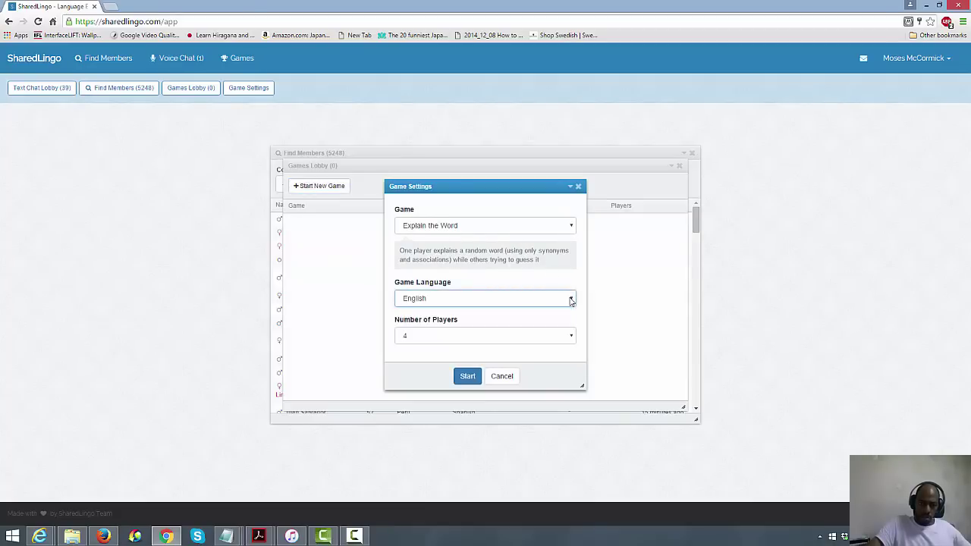
{"action": "left_click", "coordinate": [571, 337]}
{"action": "left_click", "coordinate": [571, 338]}
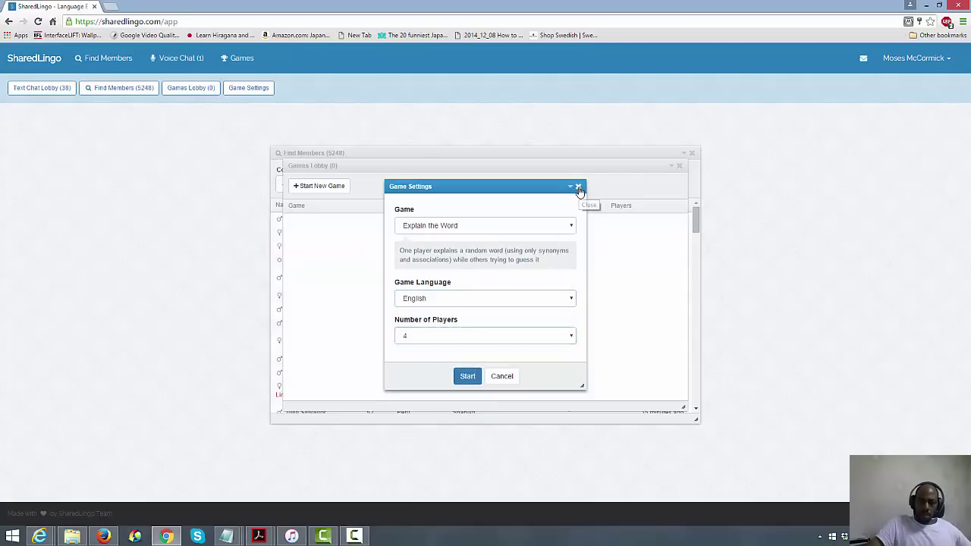
{"action": "left_click", "coordinate": [579, 188]}
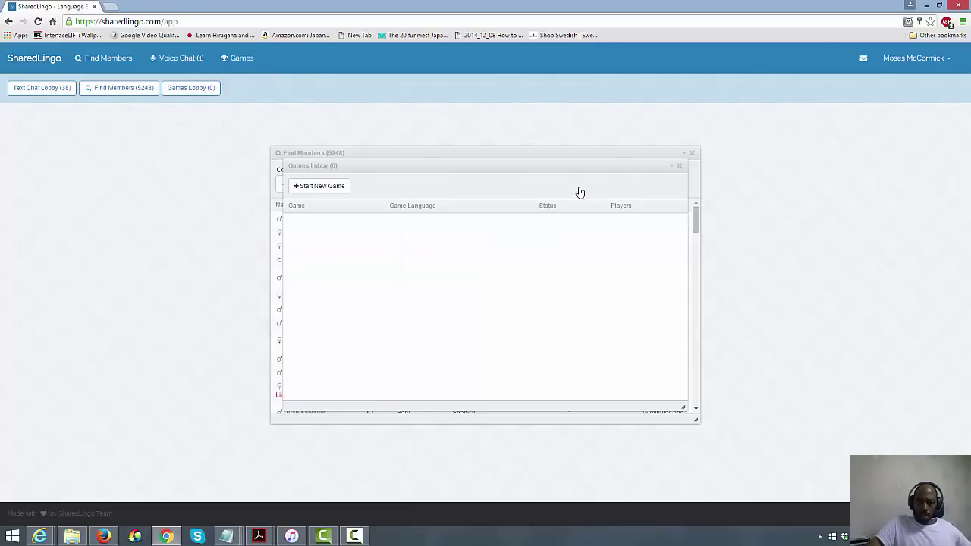
{"action": "left_click", "coordinate": [679, 166]}
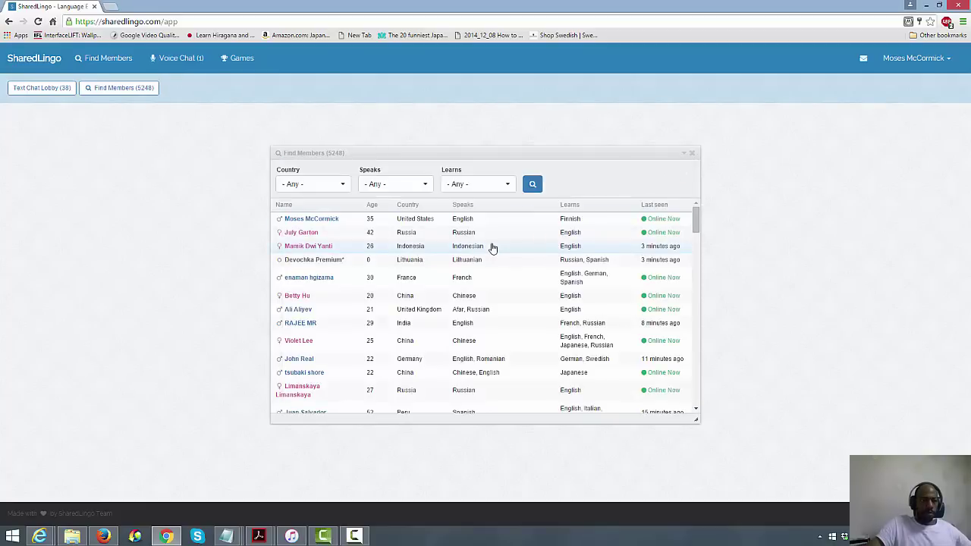
Switch from Find Members to the Text Chat Lobby (38) and scroll through its member list.
{"action": "left_click", "coordinate": [45, 90]}
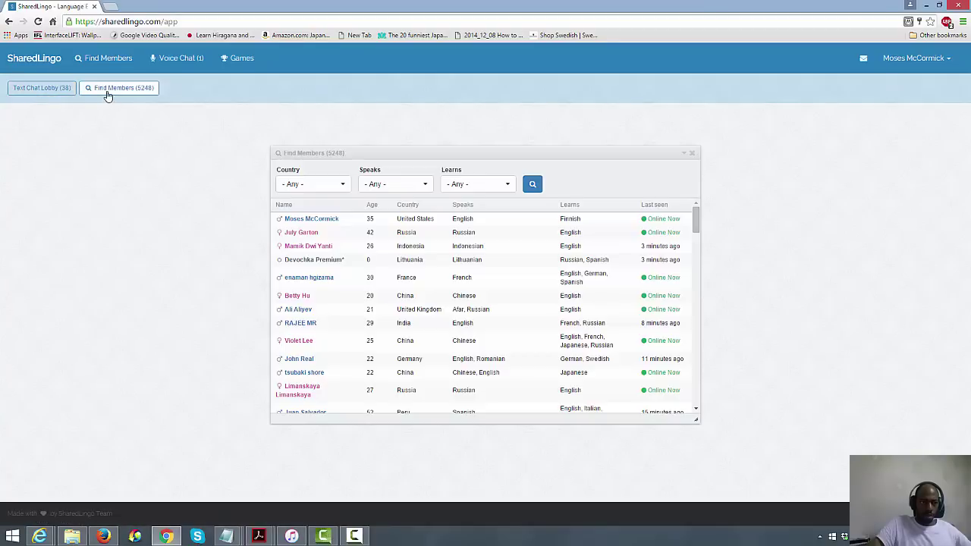
{"action": "left_click", "coordinate": [108, 92]}
{"action": "left_click", "coordinate": [46, 89]}
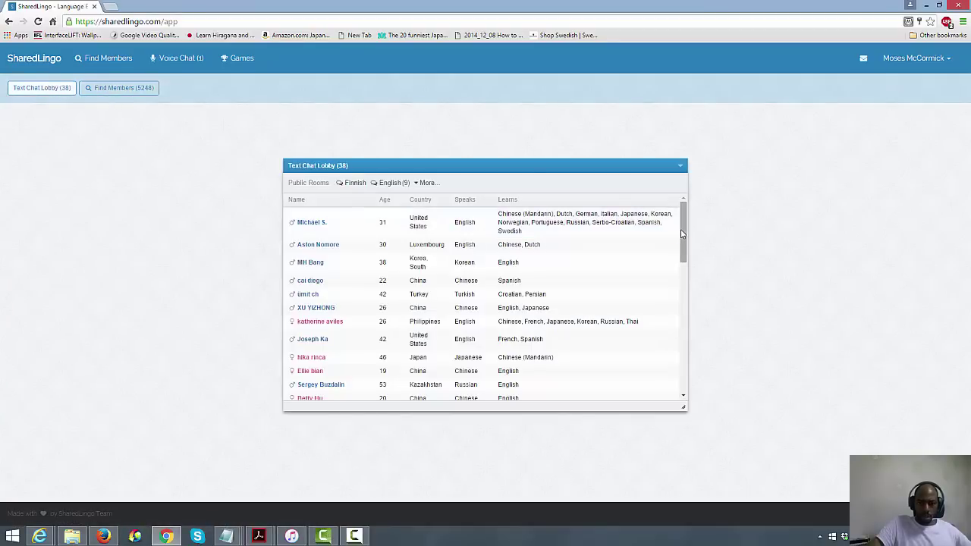
{"action": "left_click_drag", "start_coordinate": [683, 234], "coordinate": [679, 352]}
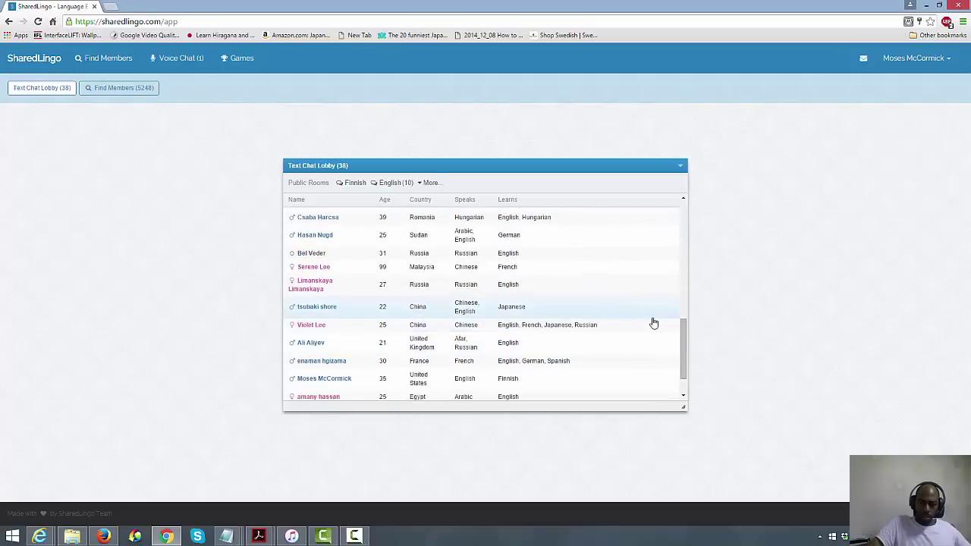
{"action": "left_click_drag", "start_coordinate": [683, 343], "coordinate": [681, 391]}
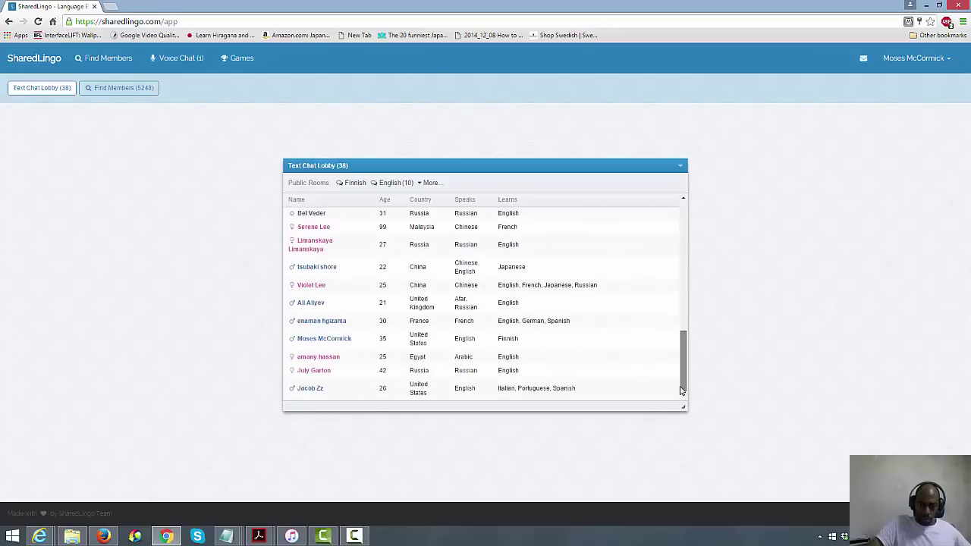
{"action": "scroll", "coordinate": [668, 200], "scroll_direction": "up", "scroll_amount": 1}
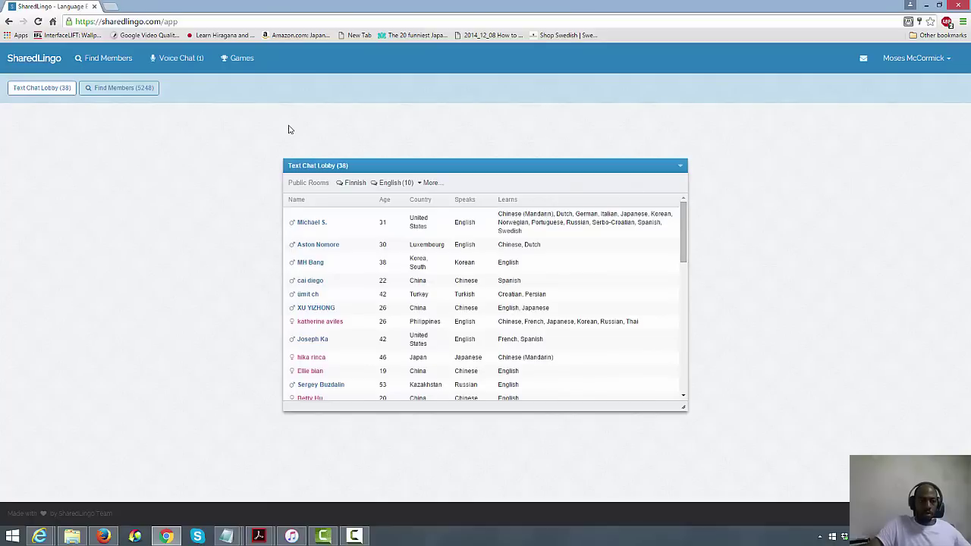
Reopen Find Members, check the French and 42-year-old Russian members' popups, then return to the Text Chat Lobby.
{"action": "left_click", "coordinate": [101, 90]}
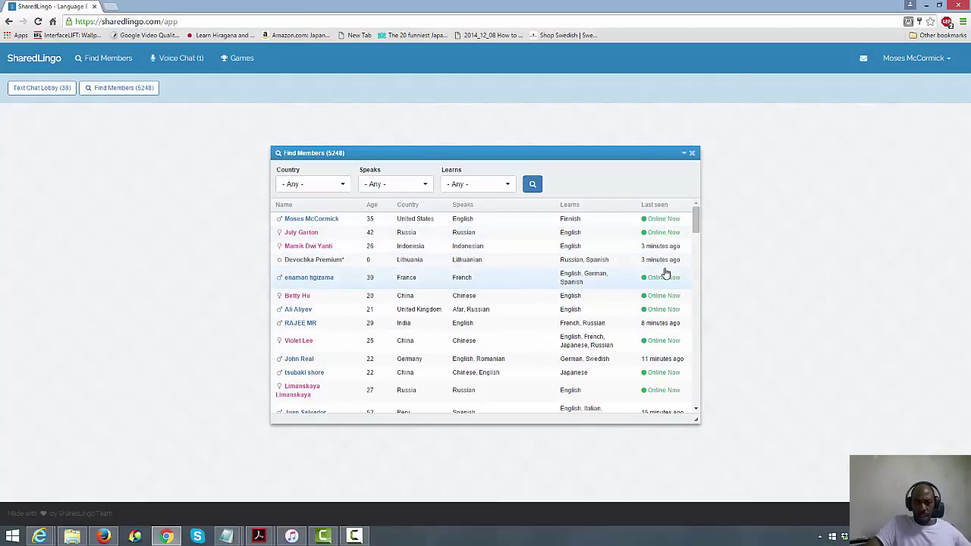
{"action": "left_click", "coordinate": [621, 285]}
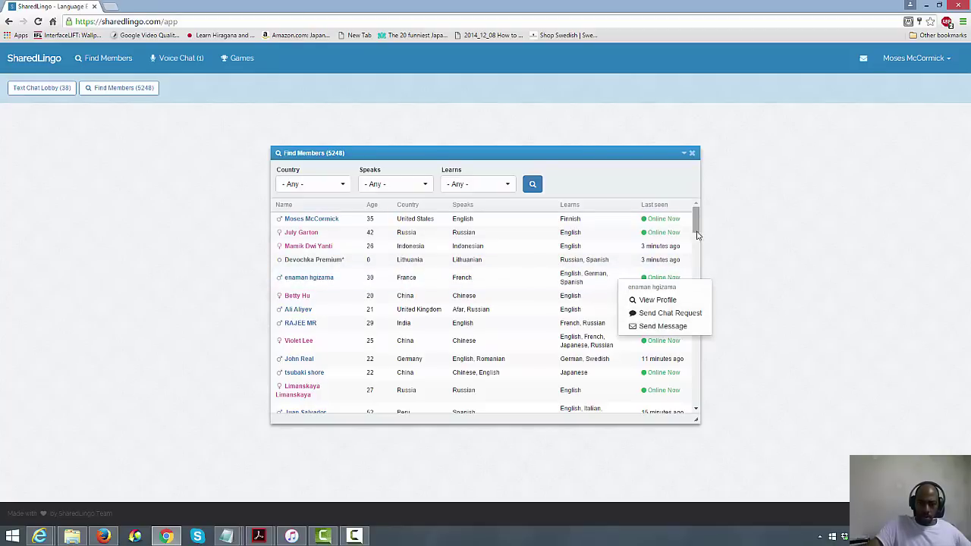
{"action": "left_click", "coordinate": [560, 231]}
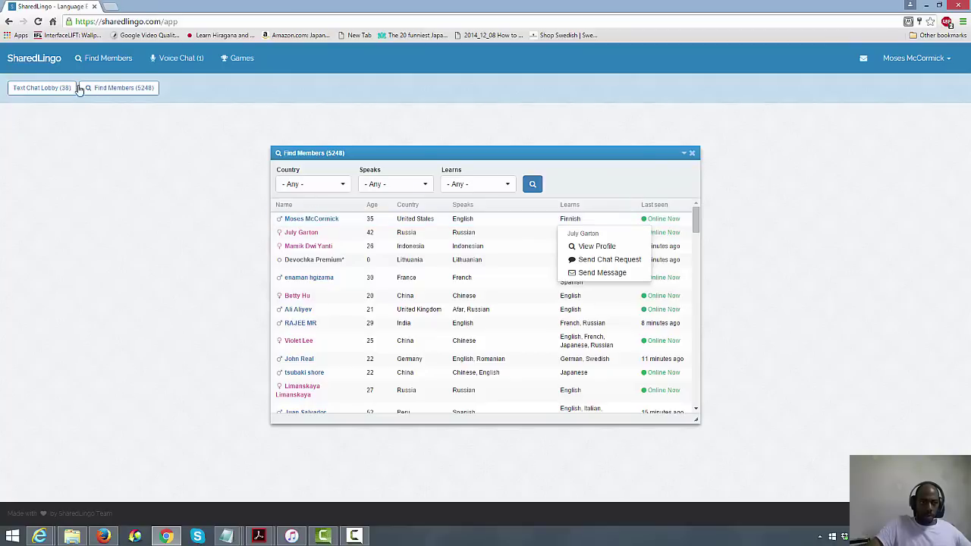
{"action": "left_click", "coordinate": [53, 91]}
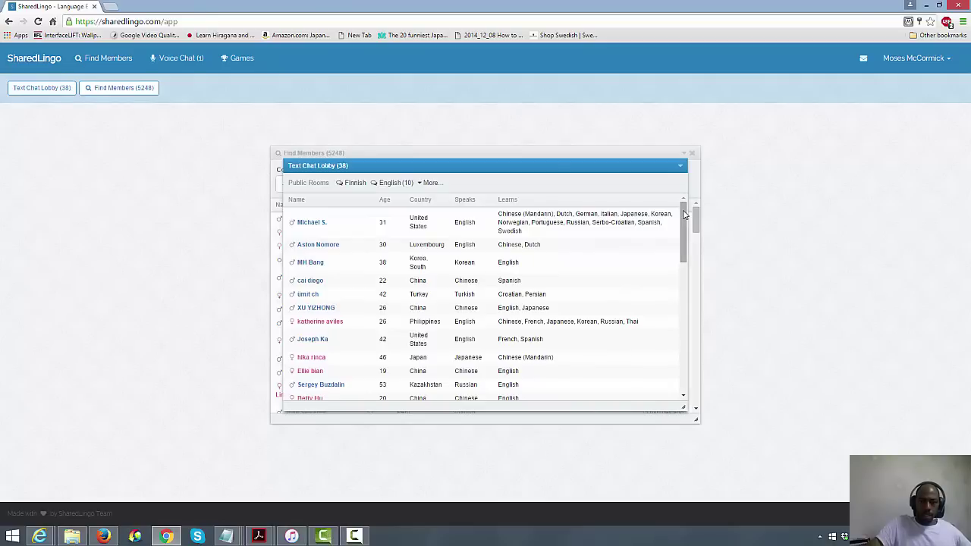
Browse the Text Chat Lobby (38) room list, then move the lobby window to the page's upper-left corner.
{"action": "left_click_drag", "start_coordinate": [683, 214], "coordinate": [685, 370]}
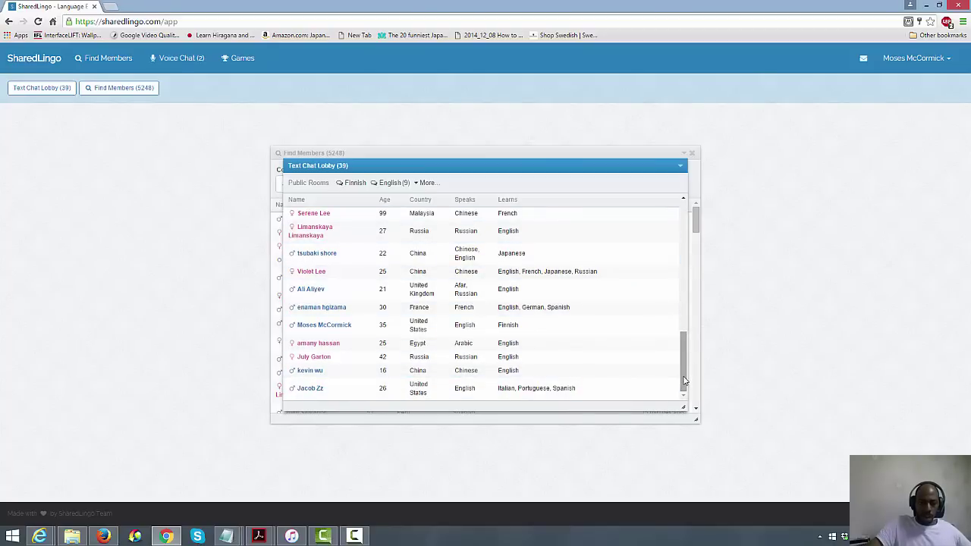
{"action": "scroll", "coordinate": [682, 349], "scroll_direction": "up", "scroll_amount": 2}
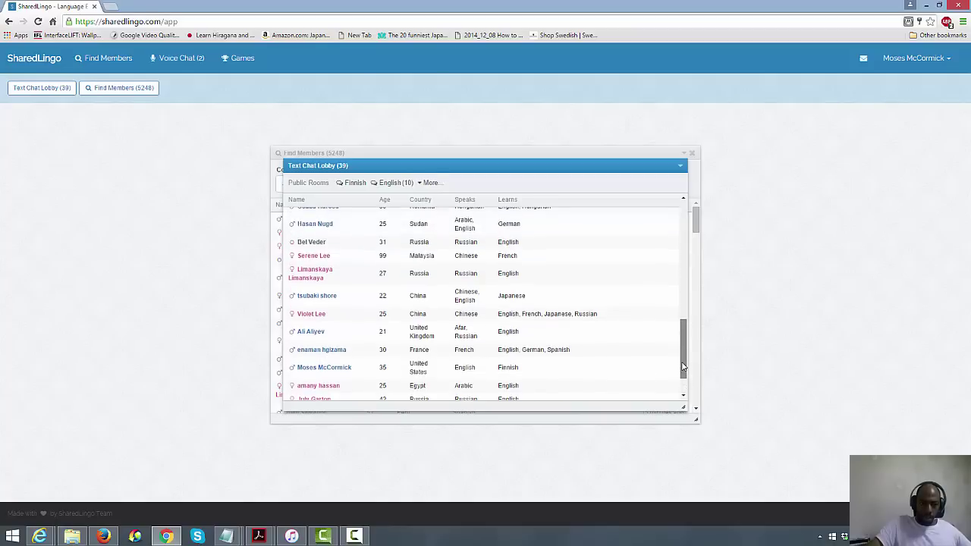
{"action": "scroll", "coordinate": [682, 288], "scroll_direction": "up", "scroll_amount": 5}
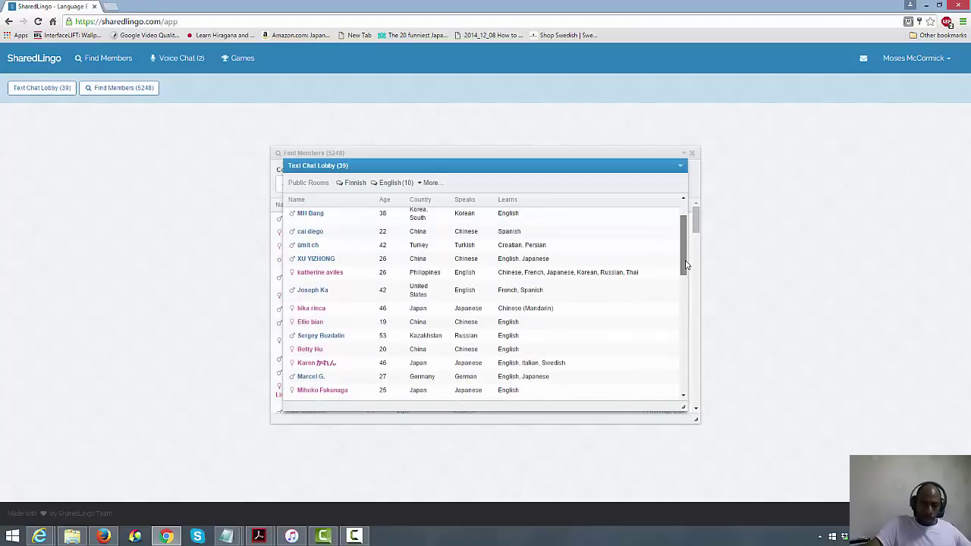
{"action": "scroll", "coordinate": [684, 262], "scroll_direction": "up", "scroll_amount": 1}
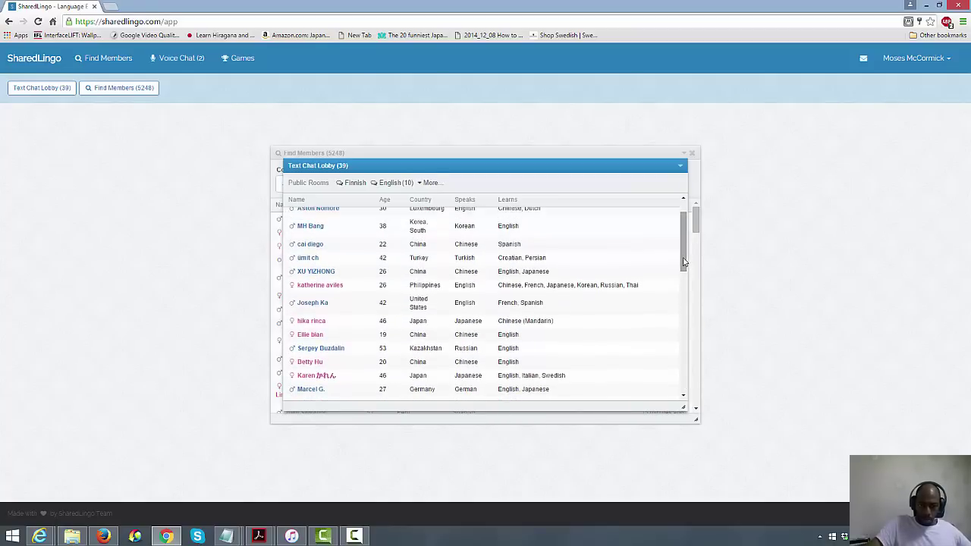
{"action": "left_click_drag", "start_coordinate": [682, 261], "coordinate": [675, 387]}
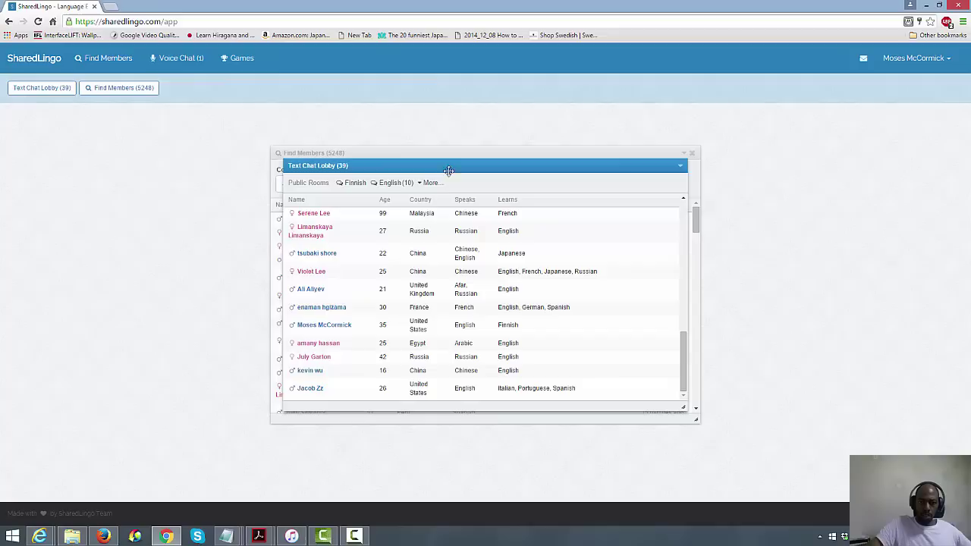
{"action": "left_click_drag", "start_coordinate": [445, 168], "coordinate": [176, 104]}
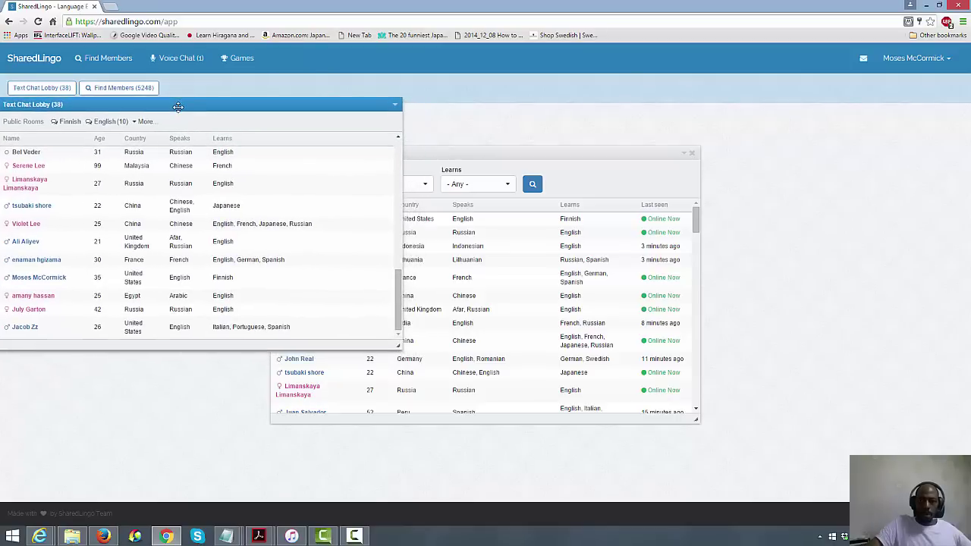